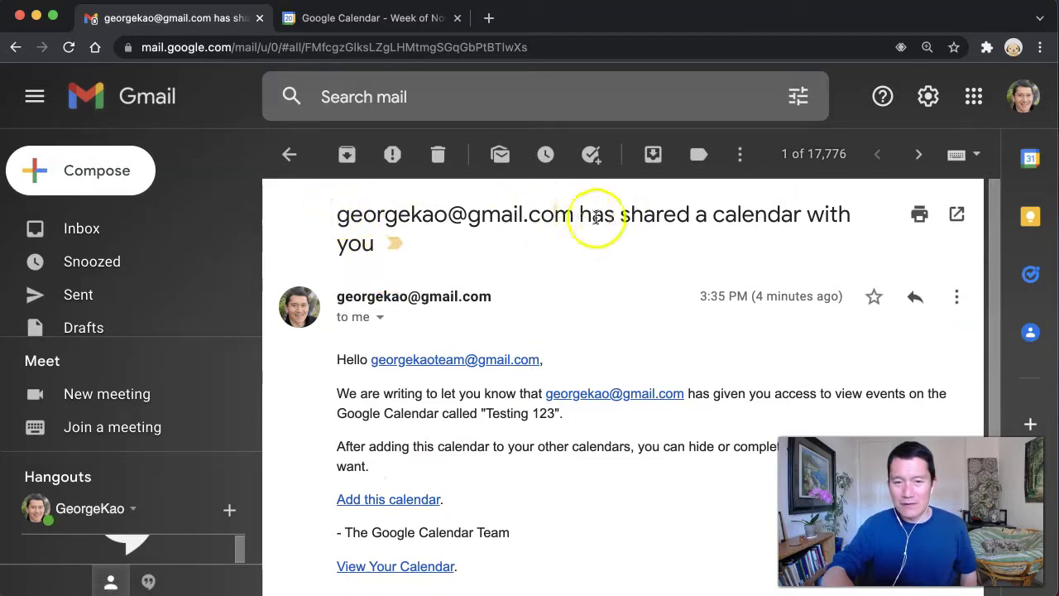
# Follow the 'Add this calendar' link in the sharing email for Testing 123.
pyautogui.moveTo(583, 213); pyautogui.dragTo(607, 221)
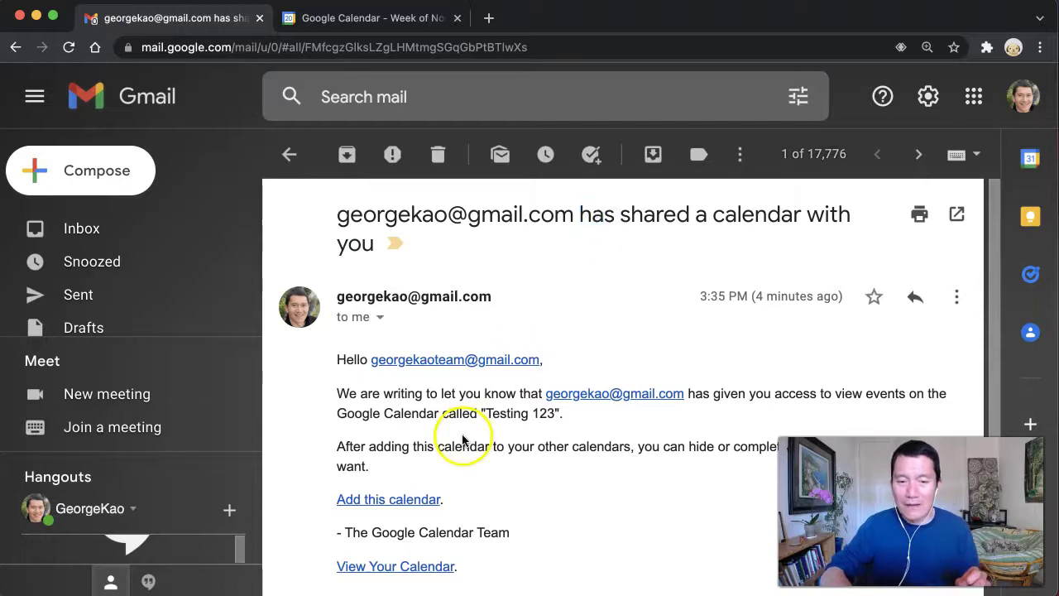
pyautogui.click(395, 501)
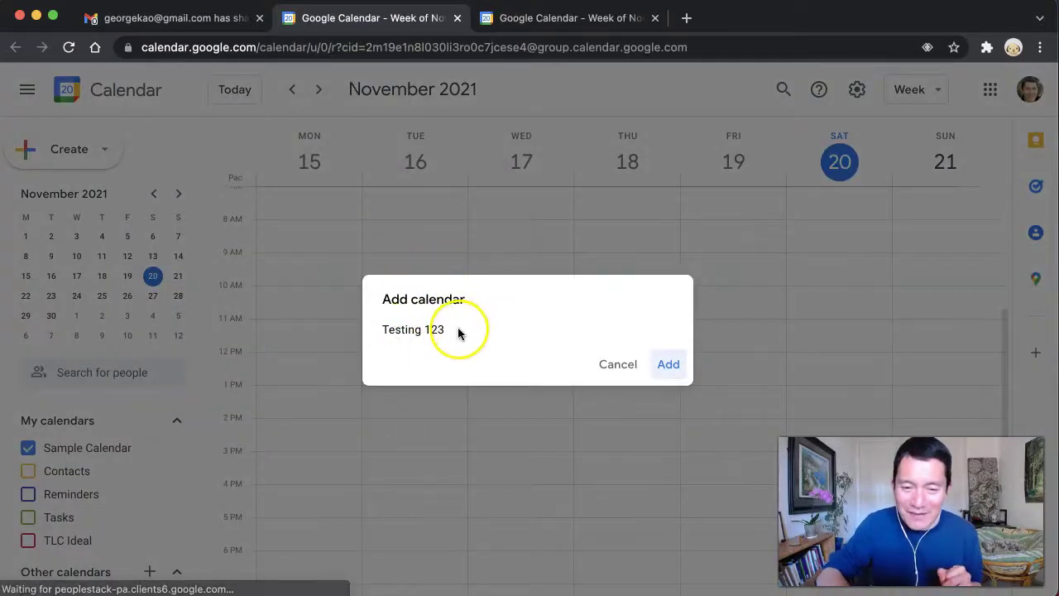
# Confirm Add in the Testing 123 Add calendar prompt.
pyautogui.click(438, 330)
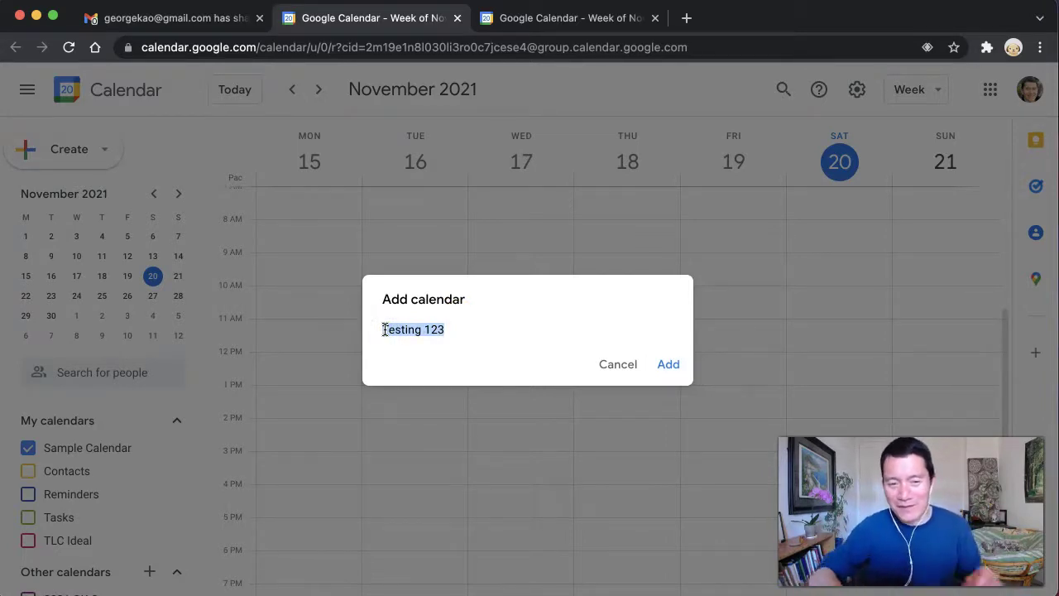
pyautogui.click(669, 367)
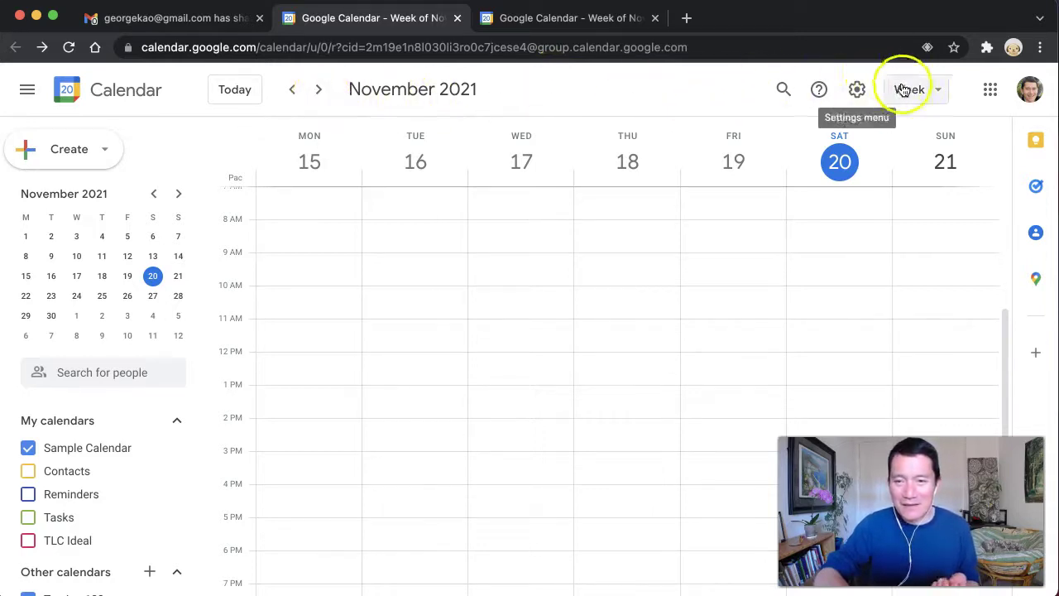
# Choose 'Display this only' from Testing 123's options under Other calendars.
pyautogui.scroll(-3, 113, 494)
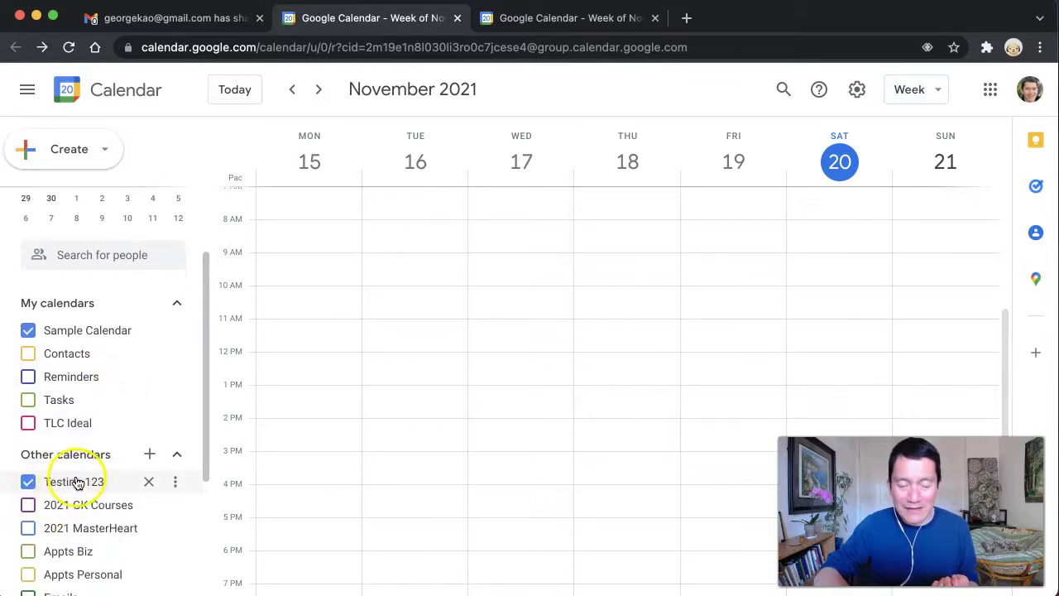
pyautogui.scroll(-2, 91, 488)
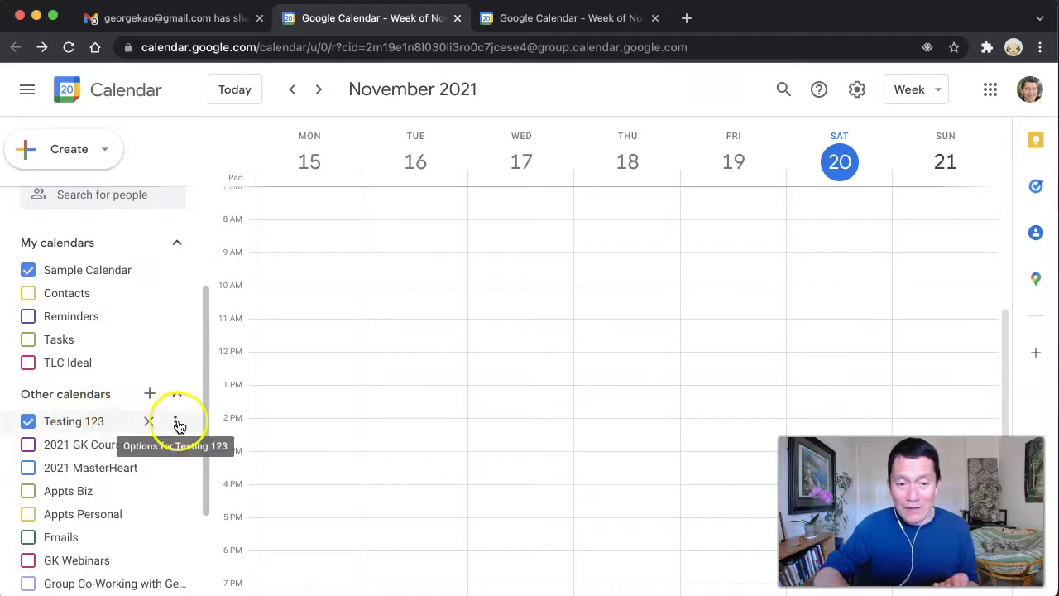
pyautogui.click(177, 424)
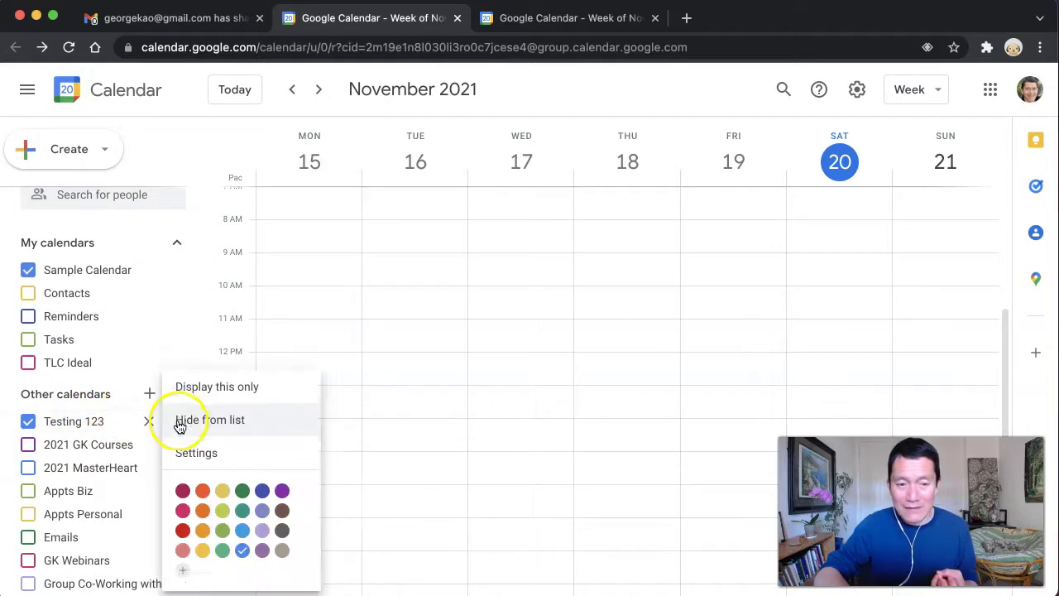
pyautogui.click(224, 391)
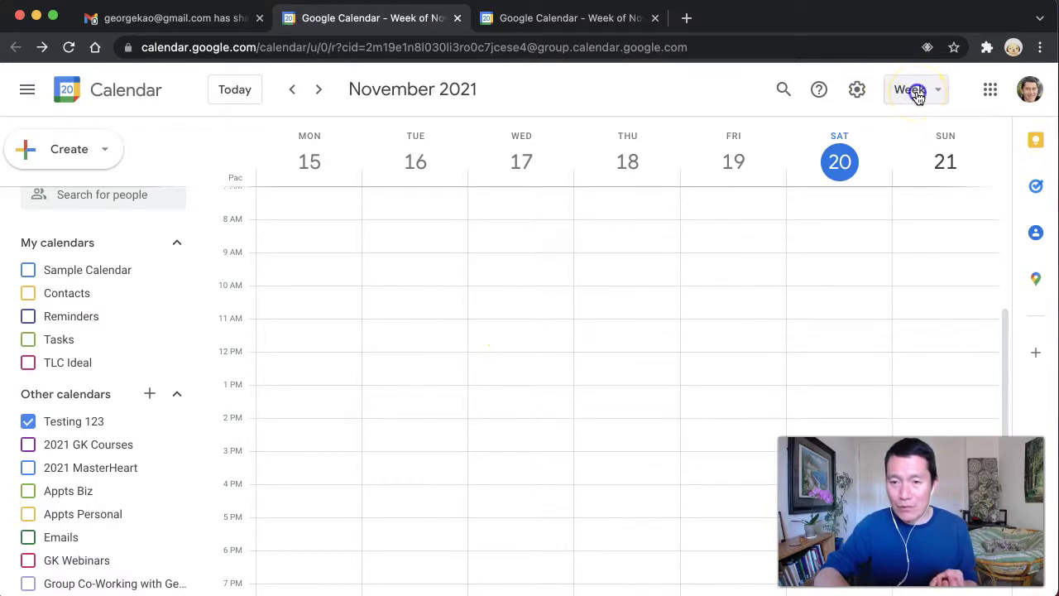
# Switch to Month view and scroll through the months to inspect Testing 123's recurring meetings.
pyautogui.click(914, 91)
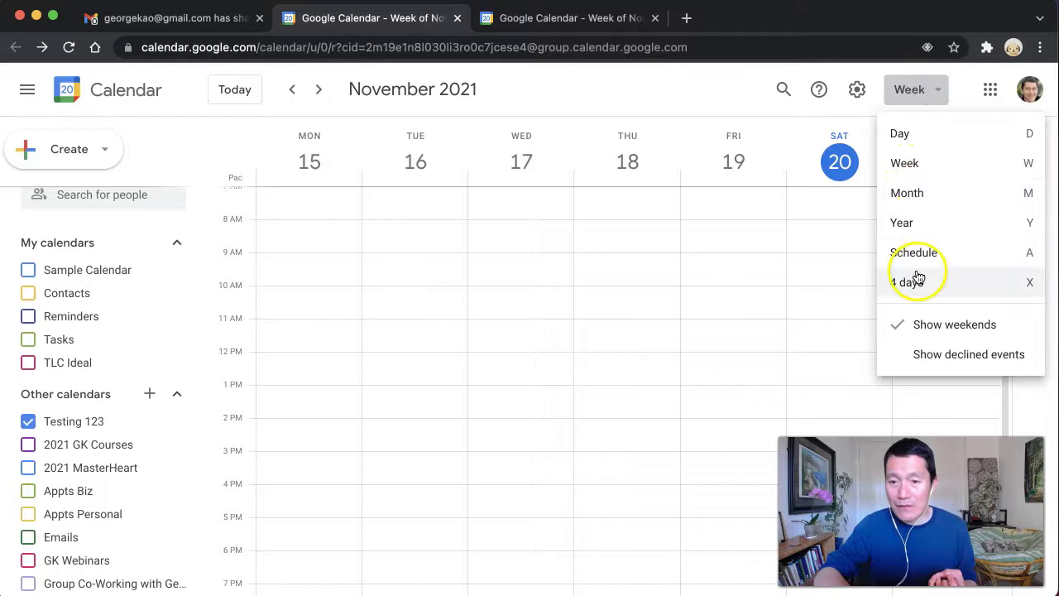
pyautogui.click(914, 201)
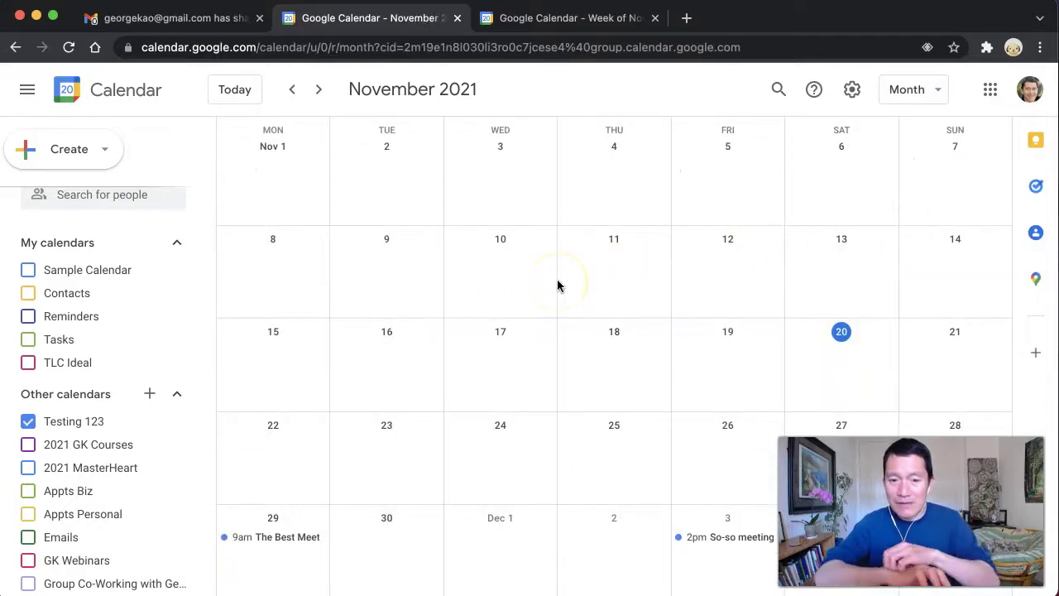
pyautogui.scroll(-2, 558, 285)
pyautogui.scroll(1, 558, 285)
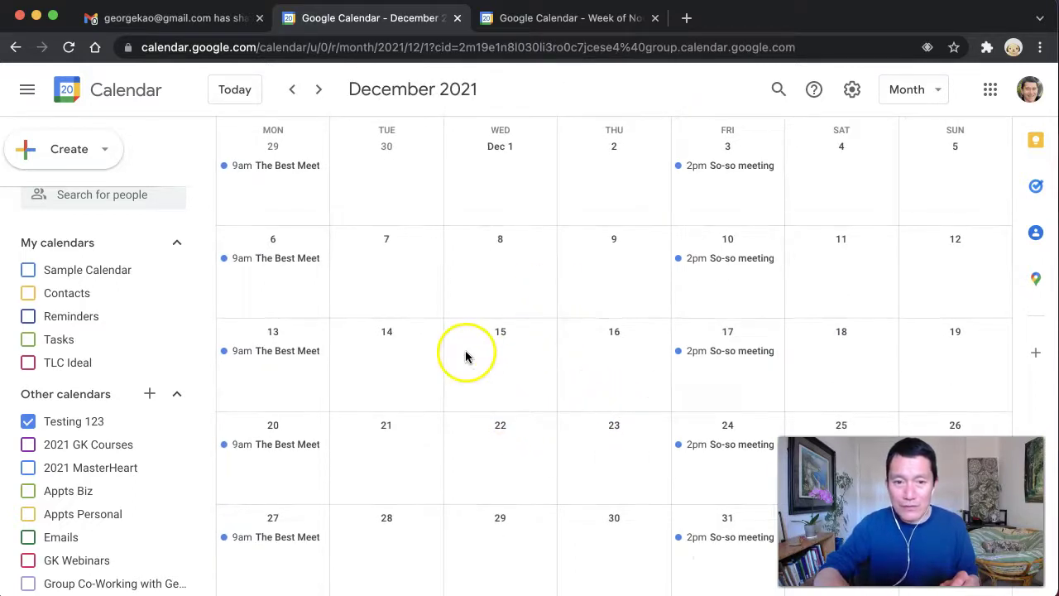
pyautogui.scroll(1, 465, 298)
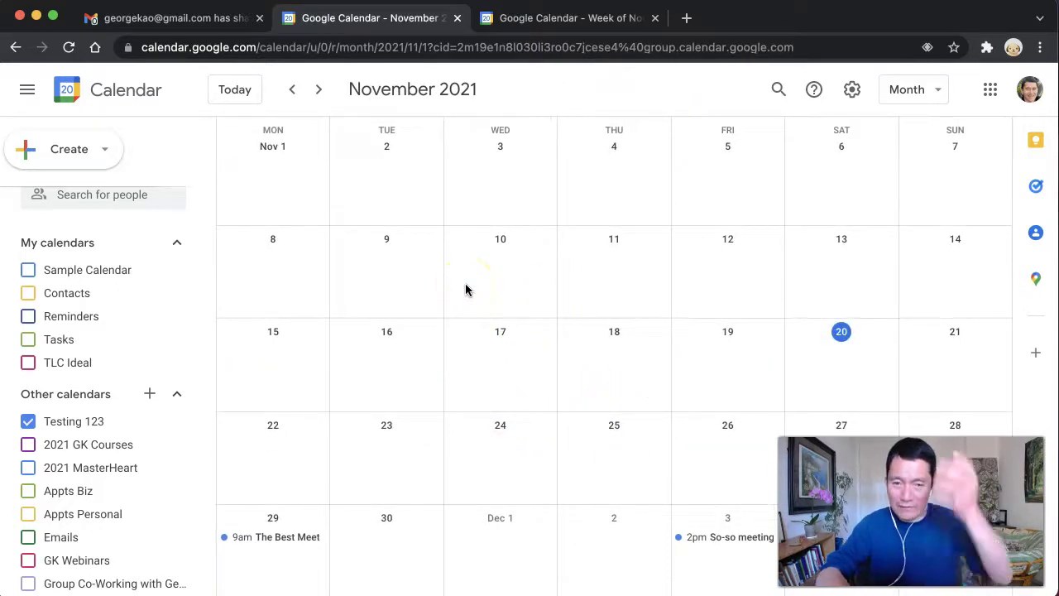
pyautogui.scroll(-1, 465, 288)
pyautogui.scroll(1, 465, 289)
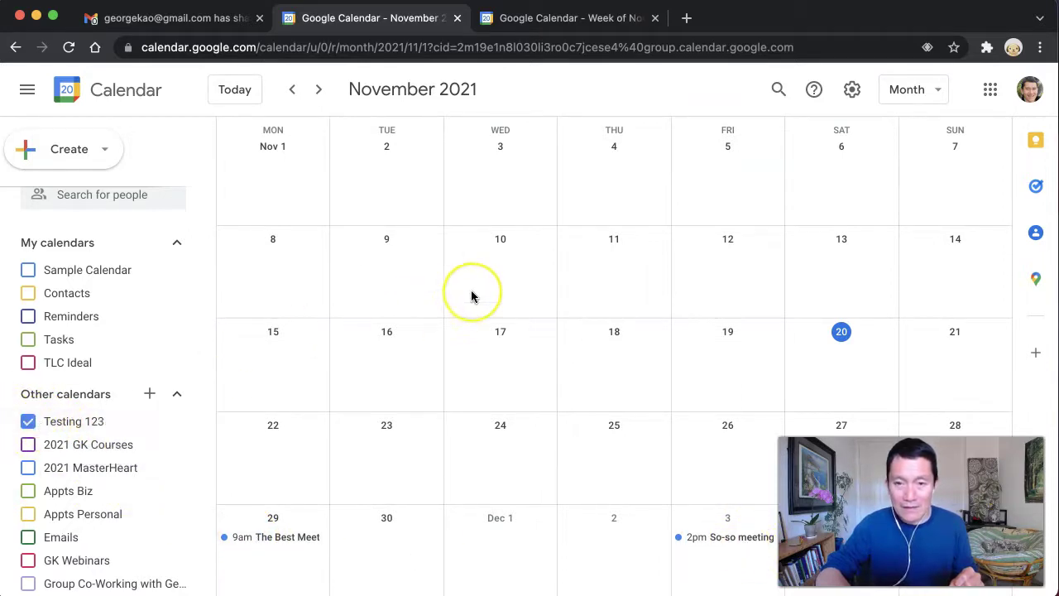
pyautogui.scroll(-1, 471, 293)
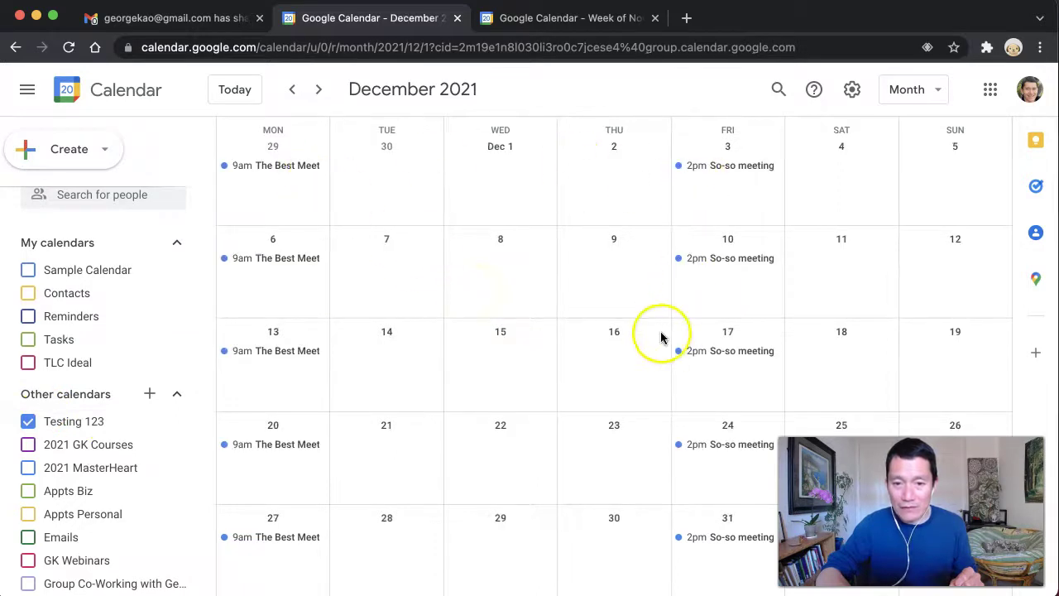
pyautogui.scroll(1, 301, 260)
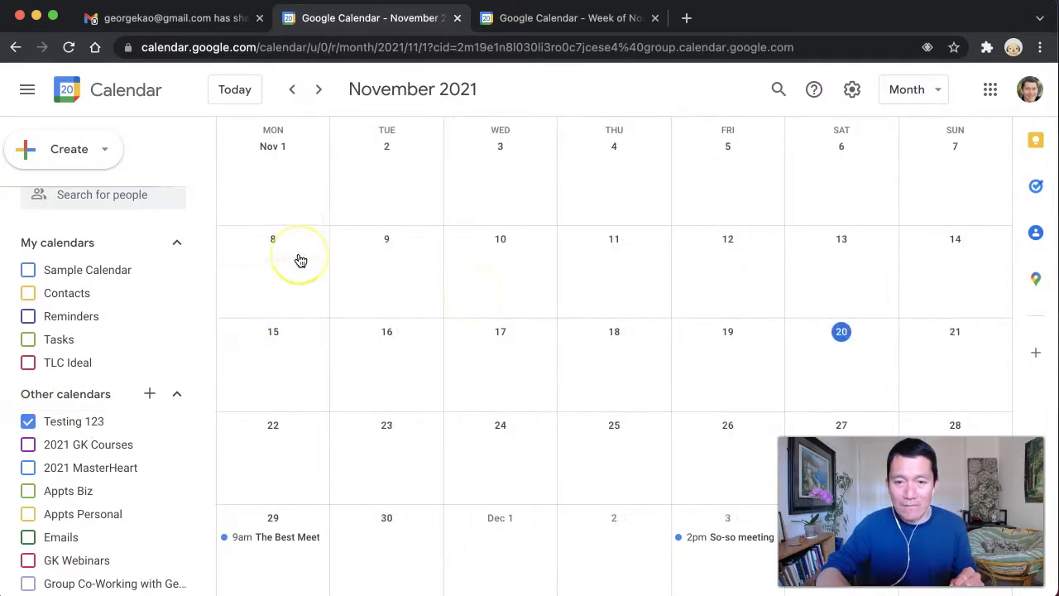
# Jump to November 29 and show it in Week view.
pyautogui.click(273, 520)
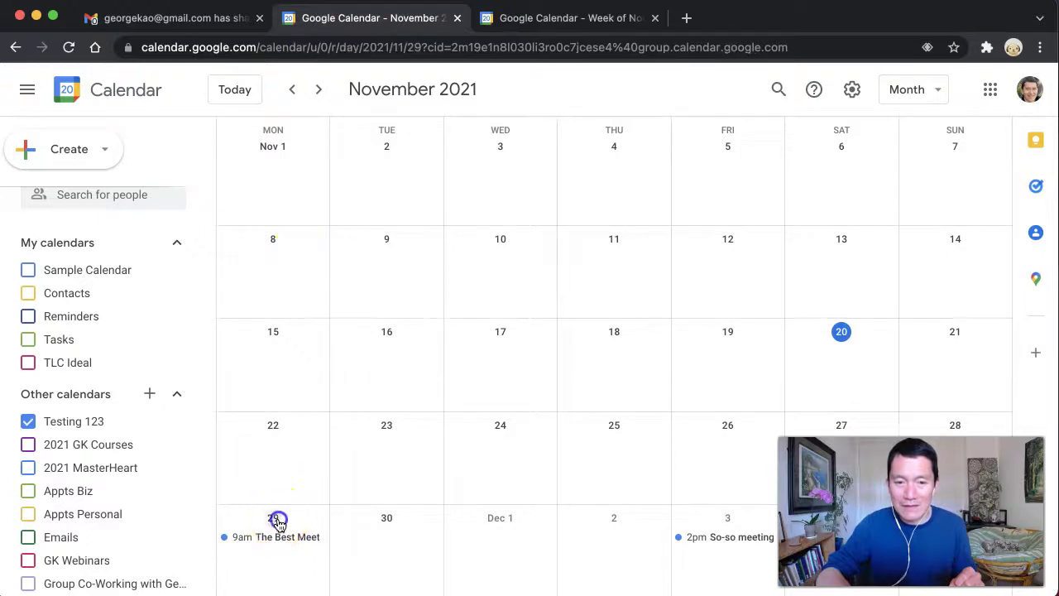
pyautogui.click(917, 91)
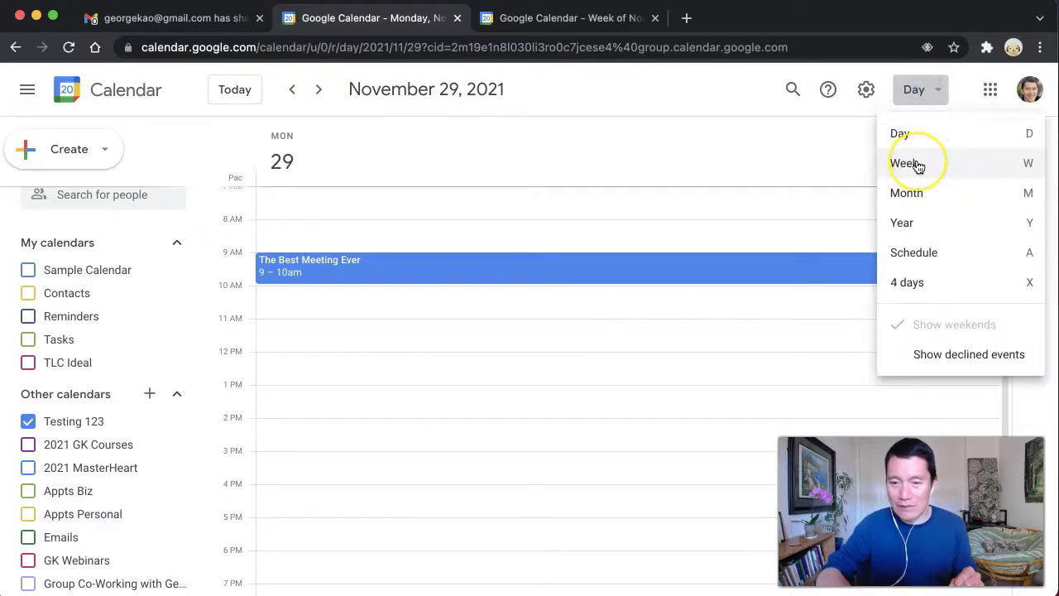
pyautogui.click(916, 165)
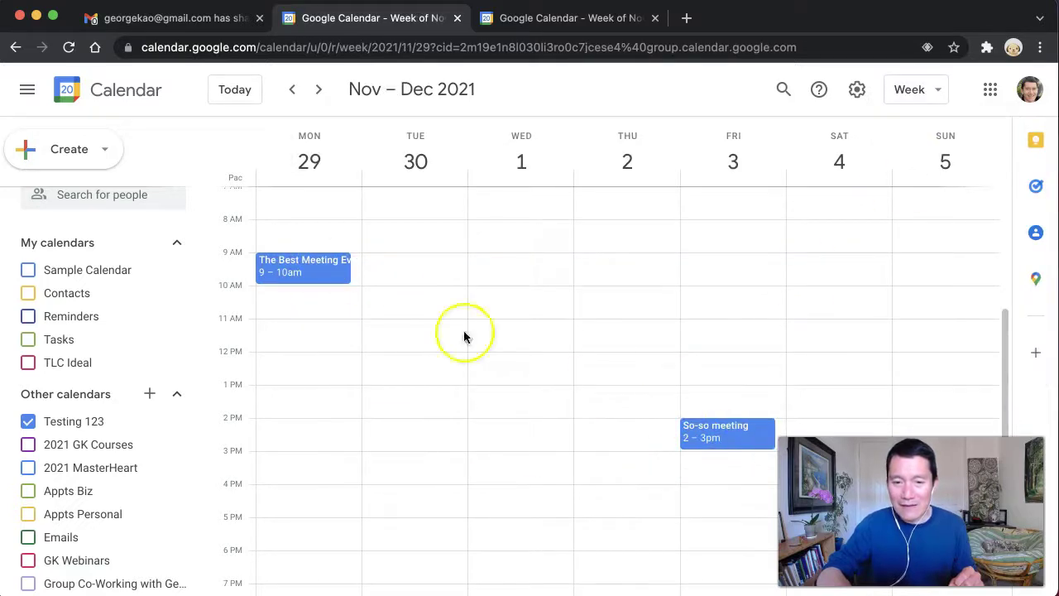
# Preview and close The Best Meeting Ever and So-so meeting details.
pyautogui.click(326, 271)
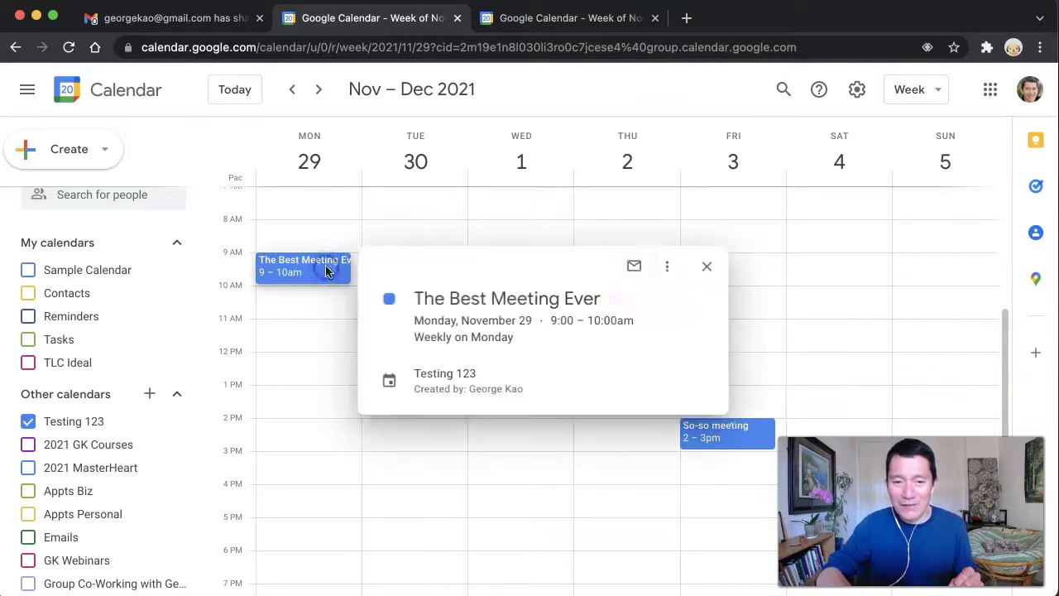
pyautogui.click(709, 268)
pyautogui.click(716, 439)
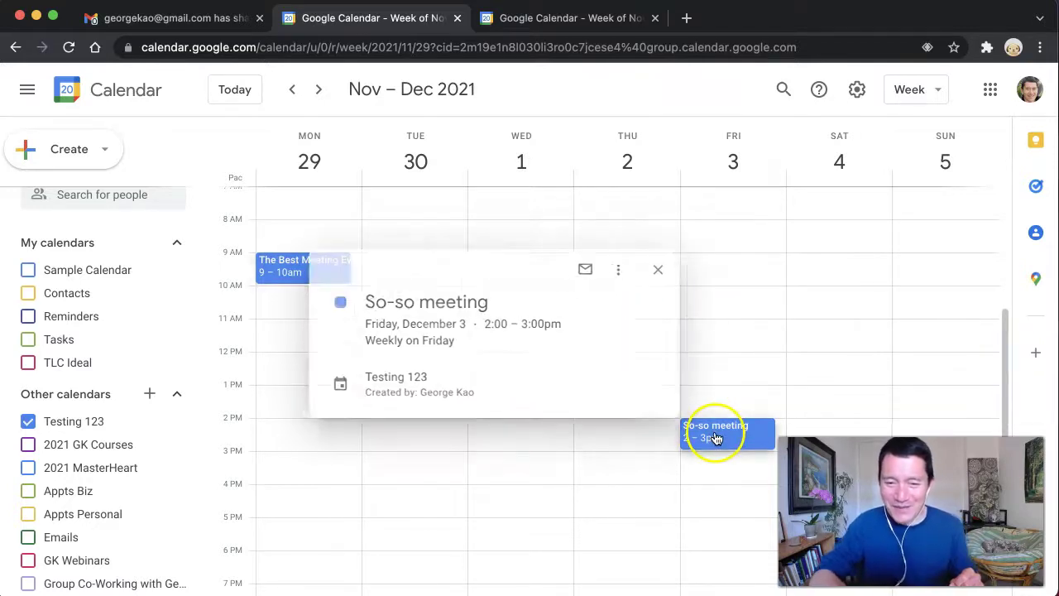
pyautogui.click(650, 274)
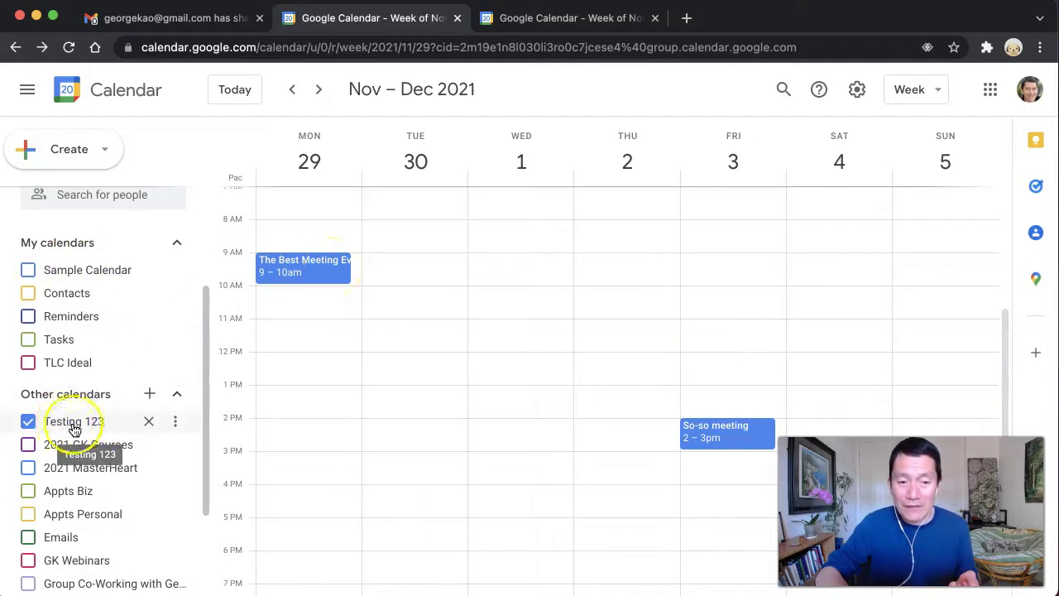
# Choose 'Copy to Sample Calendar' from The Best Meeting Ever's options menu.
pyautogui.click(335, 275)
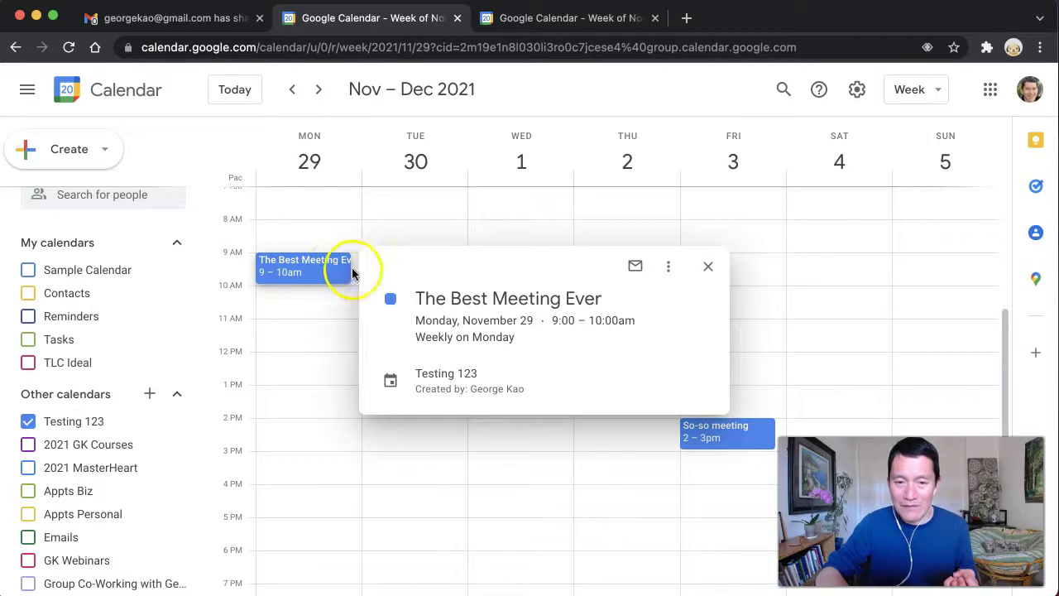
pyautogui.click(674, 272)
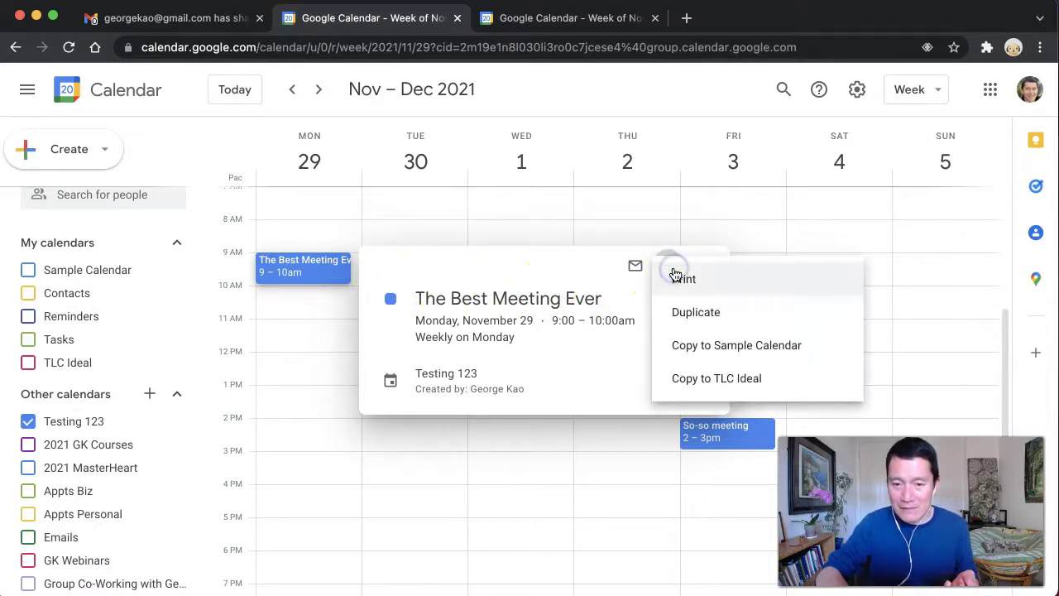
pyautogui.click(734, 353)
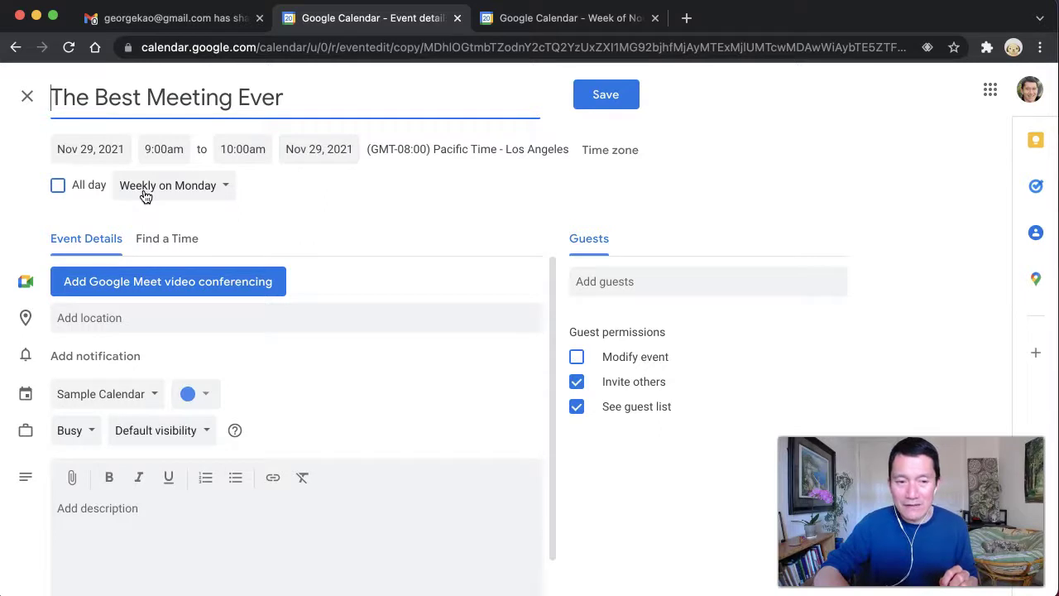
# Set the copied meeting to 'Does not repeat' and save it.
pyautogui.click(145, 185)
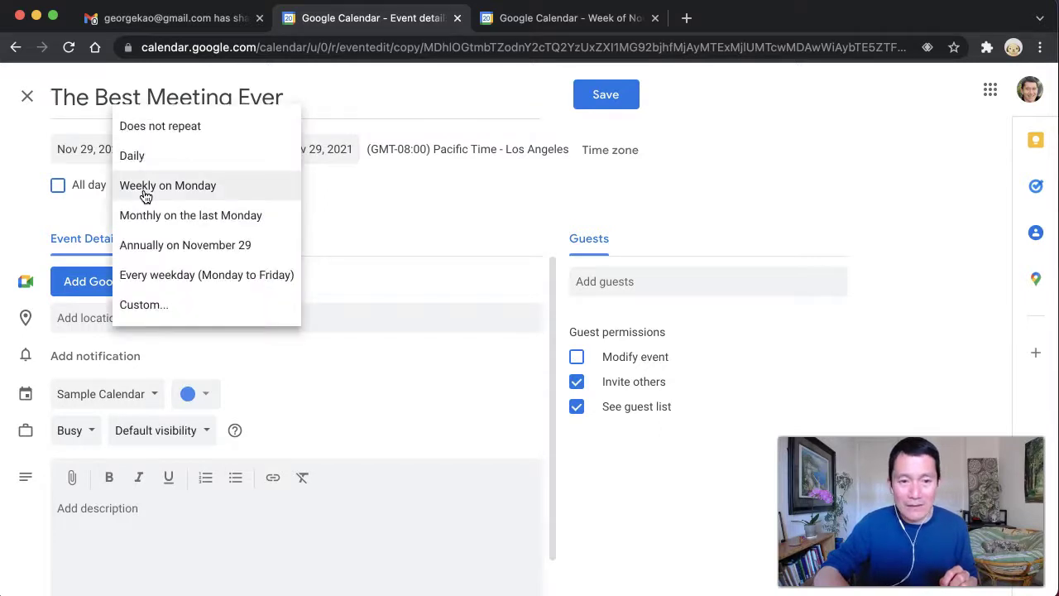
pyautogui.click(163, 128)
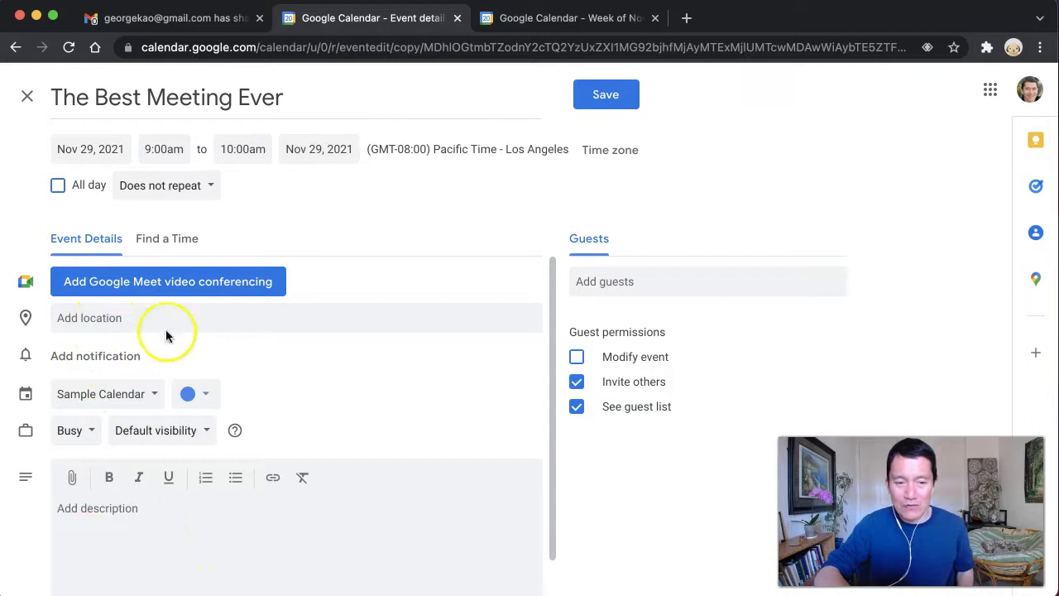
pyautogui.click(151, 514)
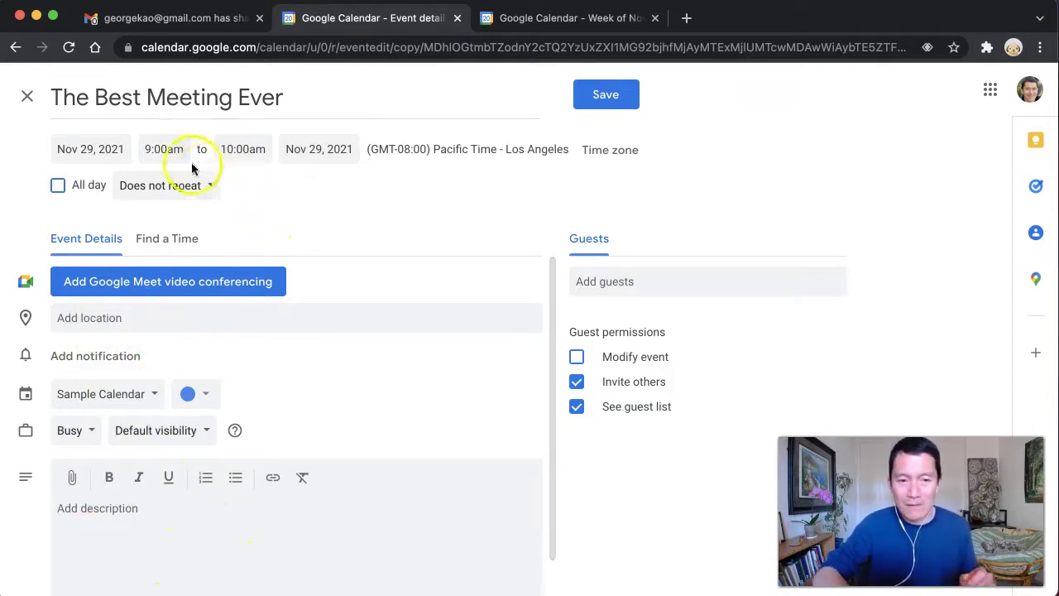
pyautogui.click(608, 96)
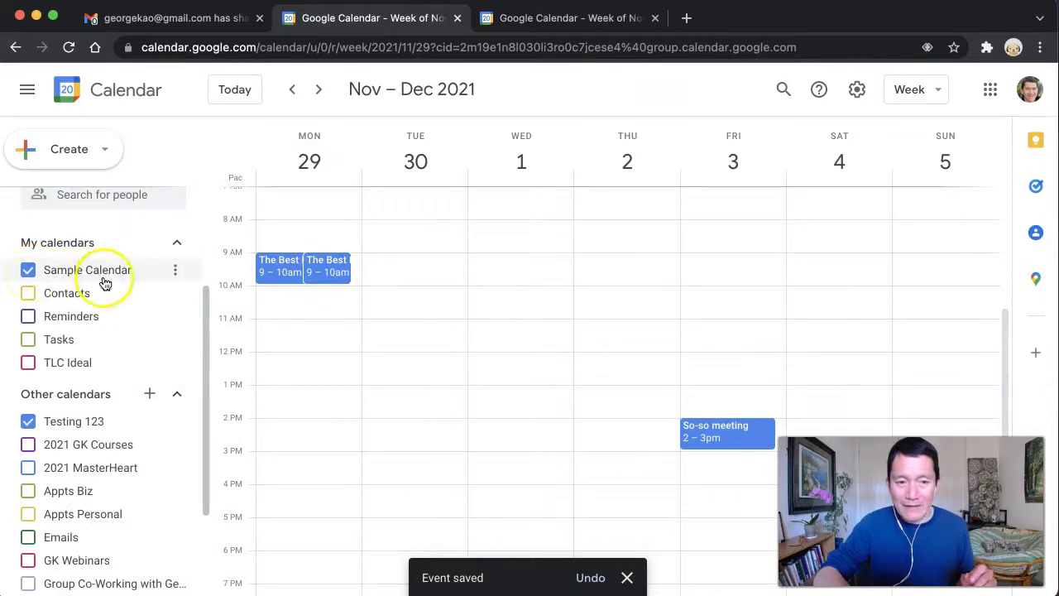
# Set Sample Calendar's colour to Citron yellow.
pyautogui.click(177, 271)
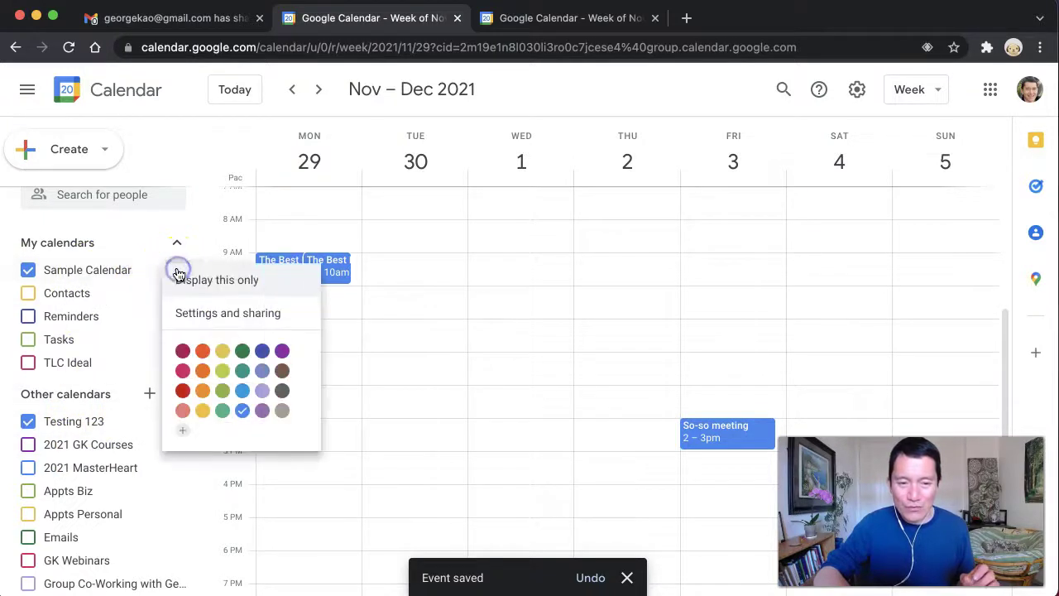
pyautogui.click(224, 353)
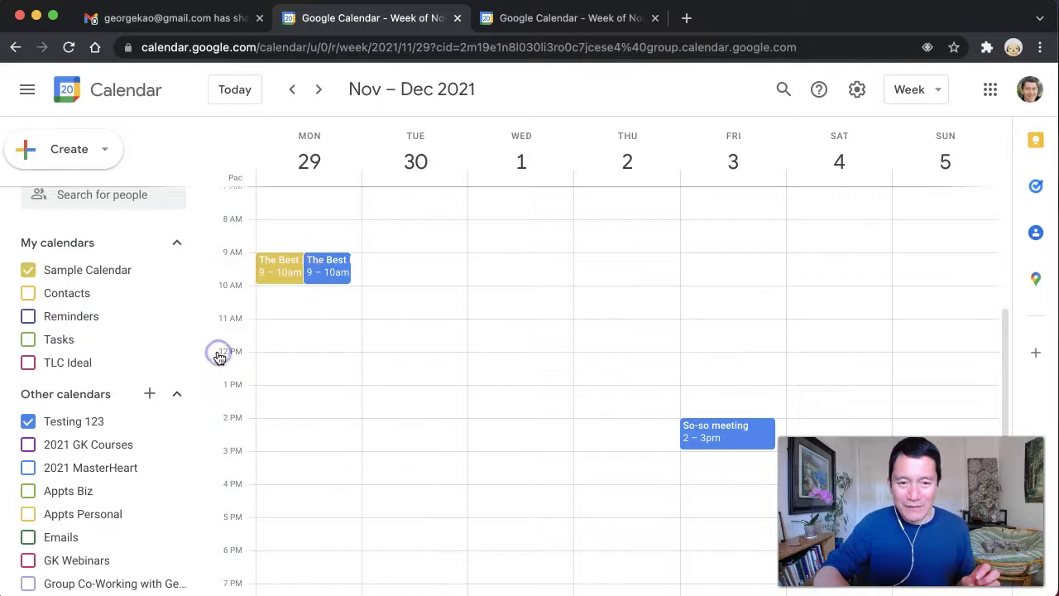
# Uncheck Testing 123, then open the remaining Best Meeting Ever copy and exit without changes.
pyautogui.click(29, 429)
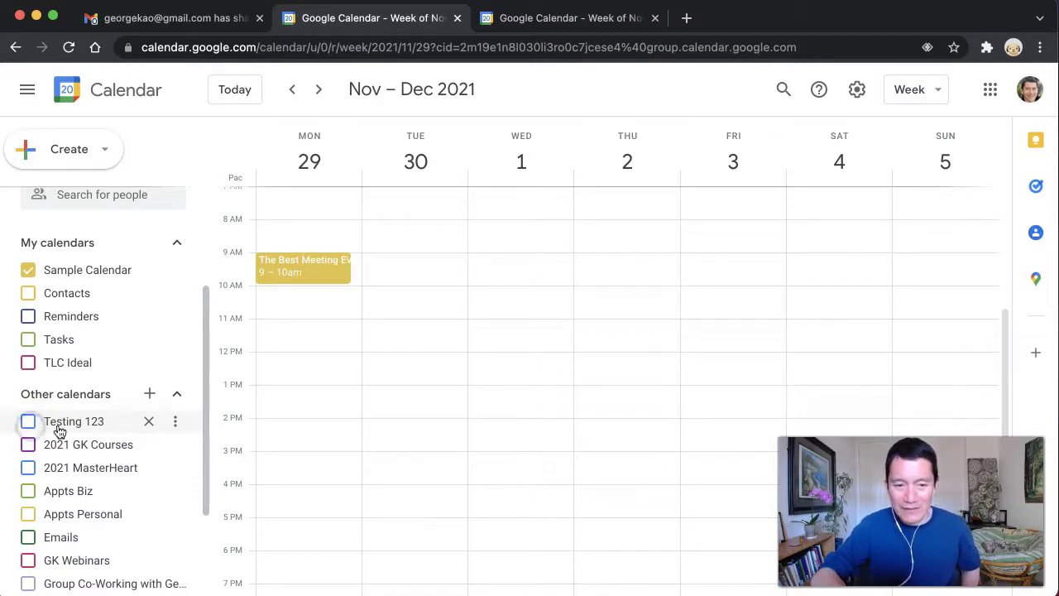
pyautogui.click(314, 275)
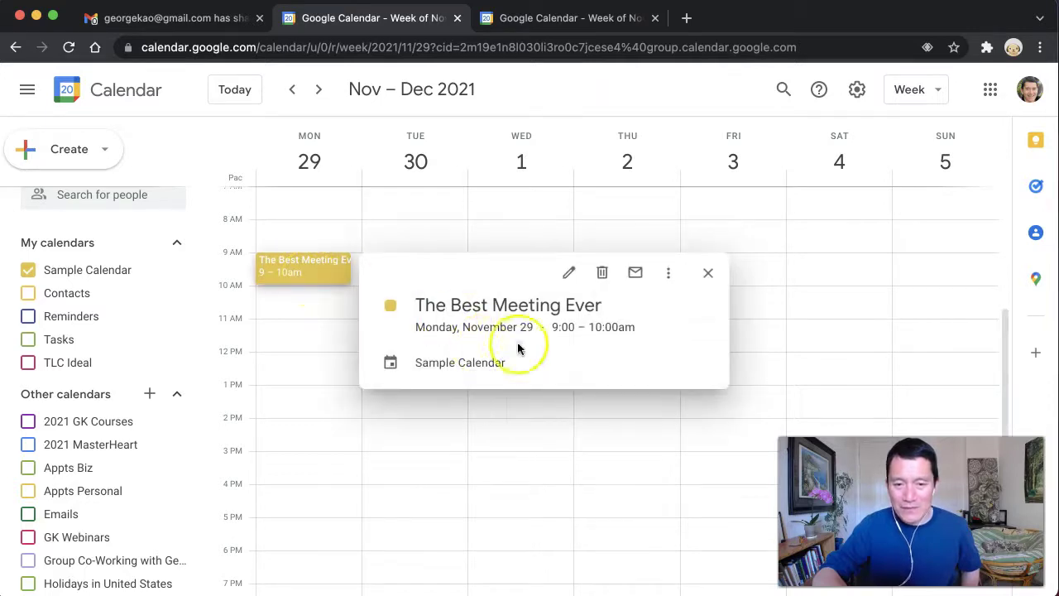
pyautogui.click(566, 276)
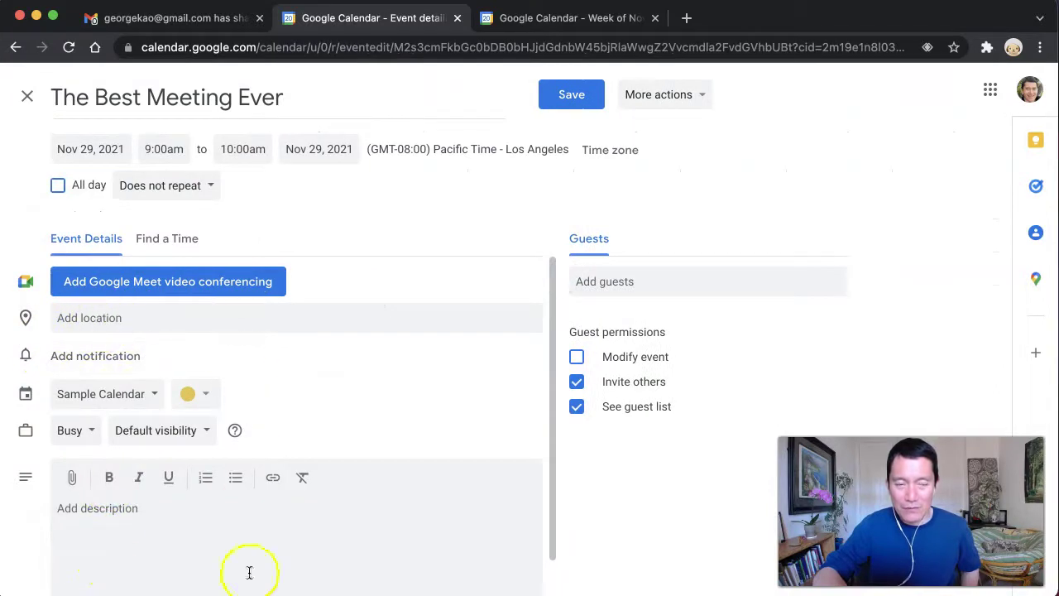
pyautogui.click(29, 98)
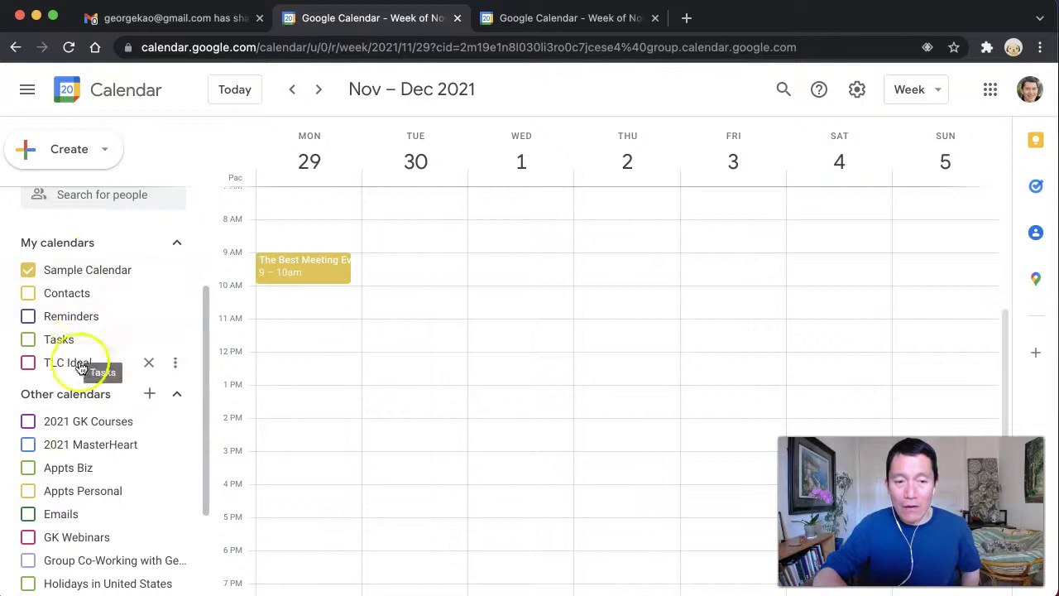
# Re-check Testing 123 in Other calendars and scroll the grid to 2 PM.
pyautogui.scroll(-4, 75, 496)
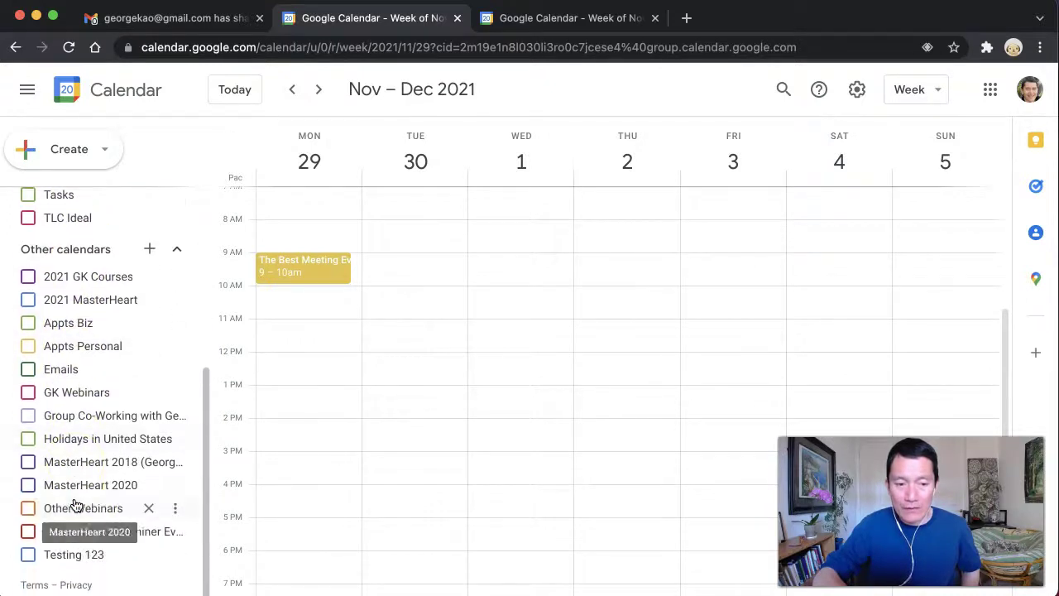
pyautogui.click(74, 556)
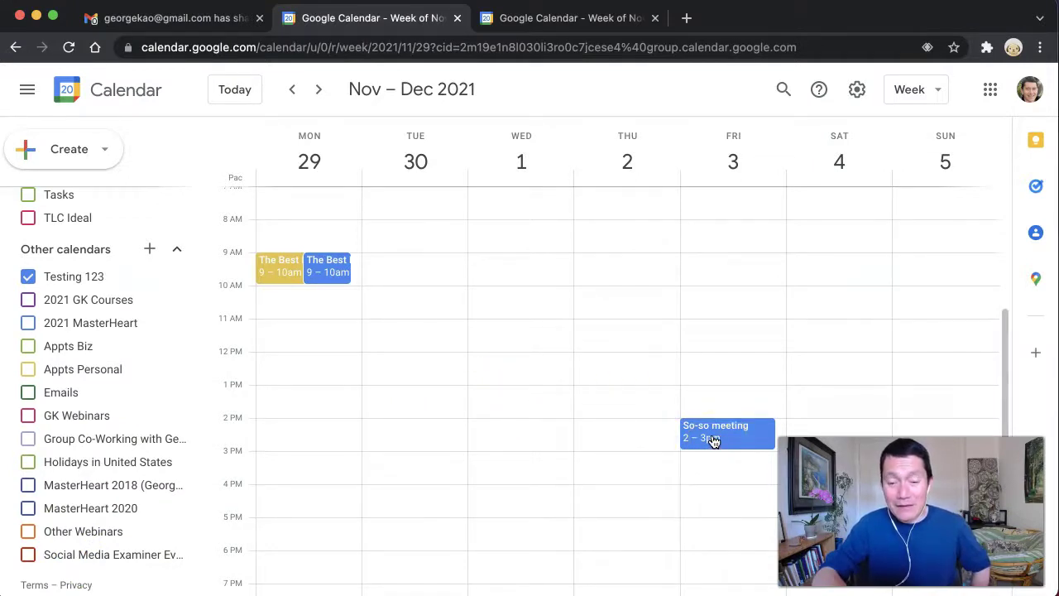
pyautogui.scroll(-3, 711, 439)
pyautogui.scroll(-1, 716, 350)
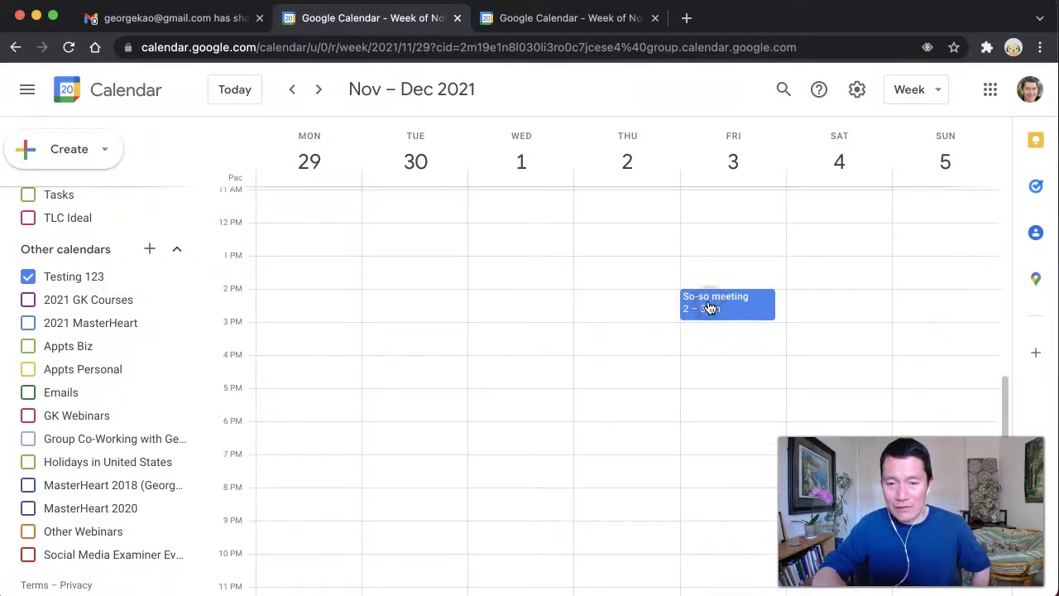
# Try to move the shared Dec 3 So-so meeting, then view and dismiss its details.
pyautogui.click(709, 307)
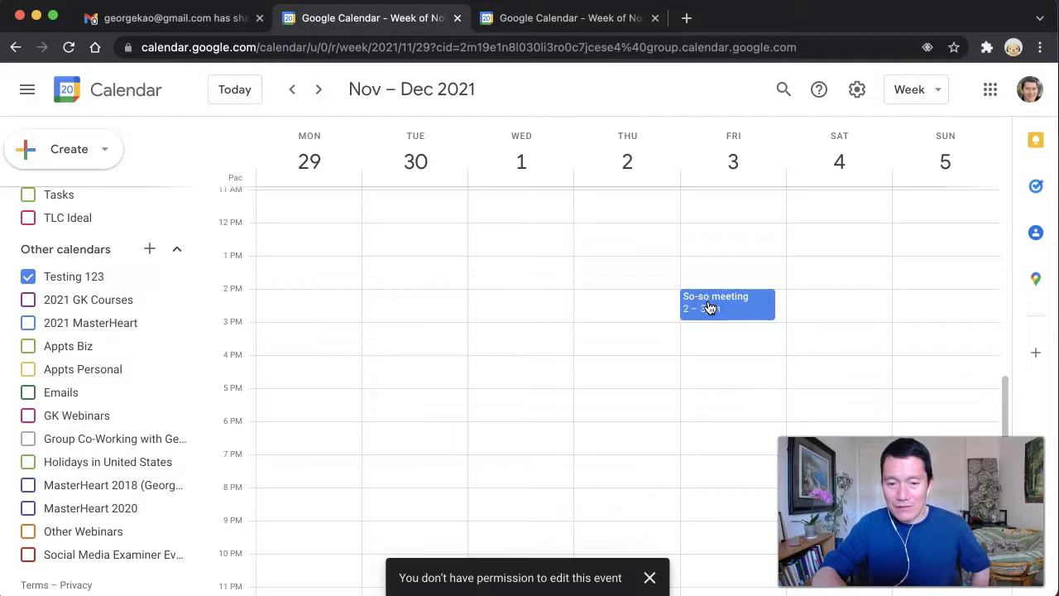
pyautogui.click(709, 307)
pyautogui.click(717, 335)
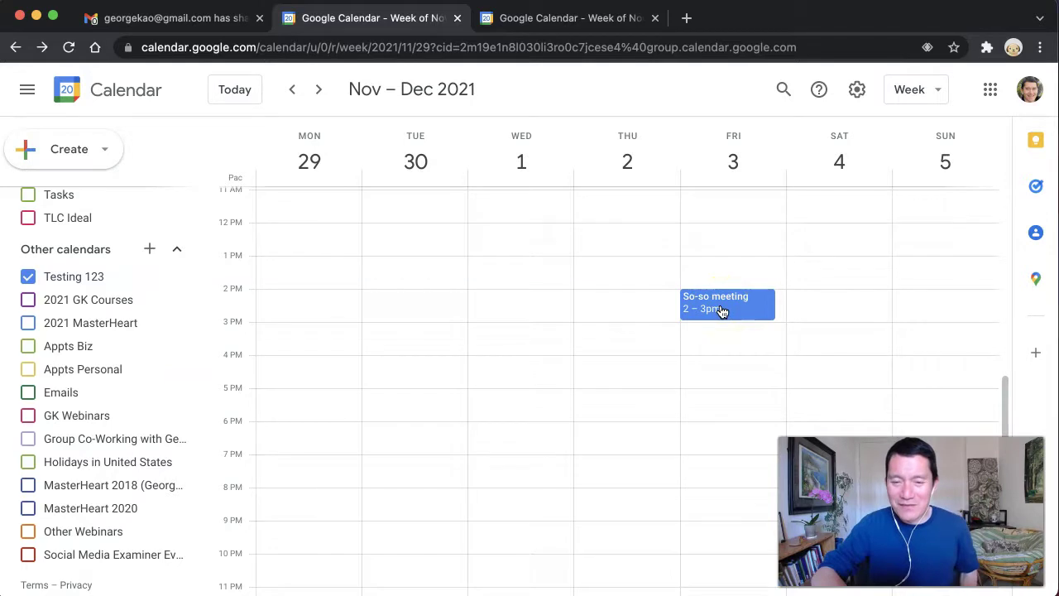
# Copy the weekly So-so meeting to Sample Calendar and save the Friday Dec 3, 2–3pm copy.
pyautogui.click(722, 311)
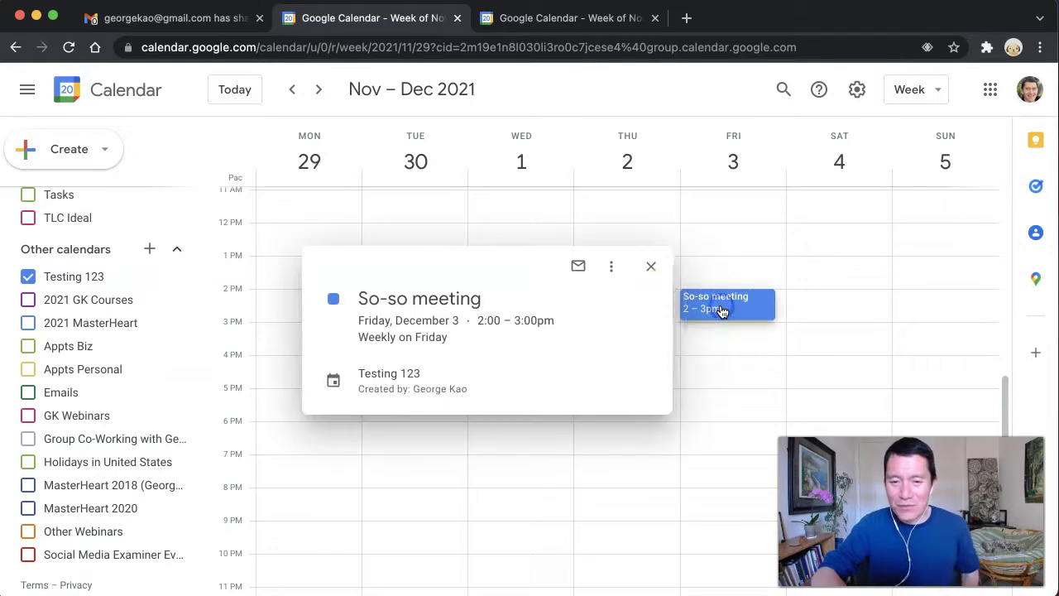
pyautogui.click(614, 269)
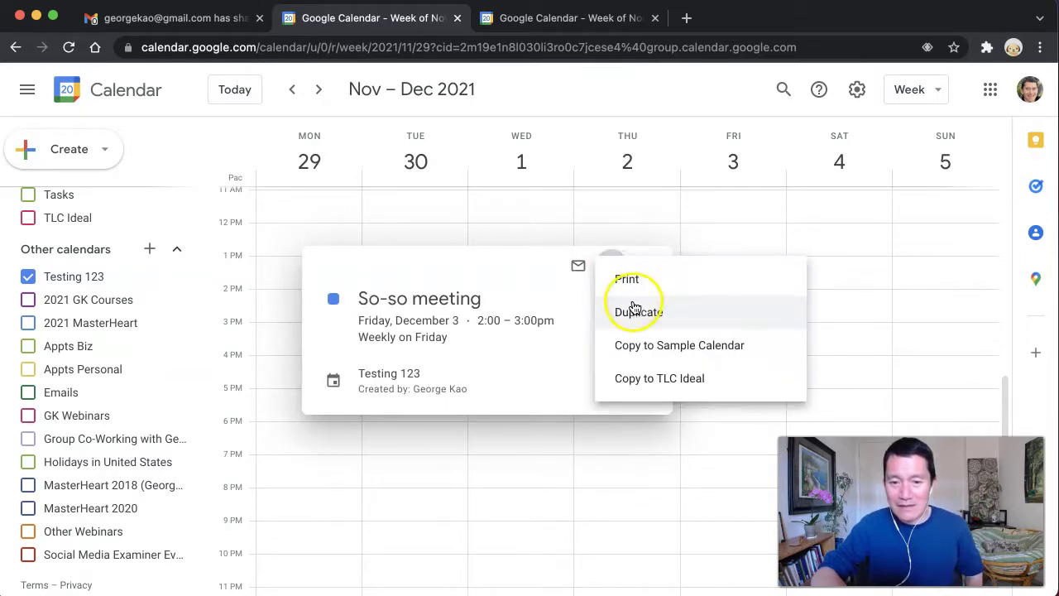
pyautogui.click(651, 354)
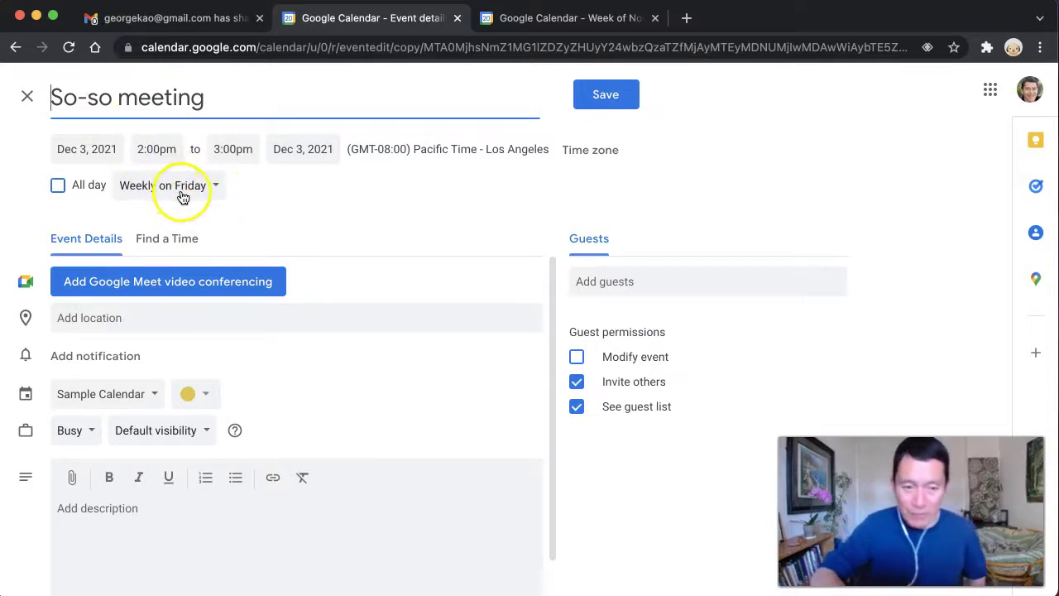
pyautogui.click(608, 97)
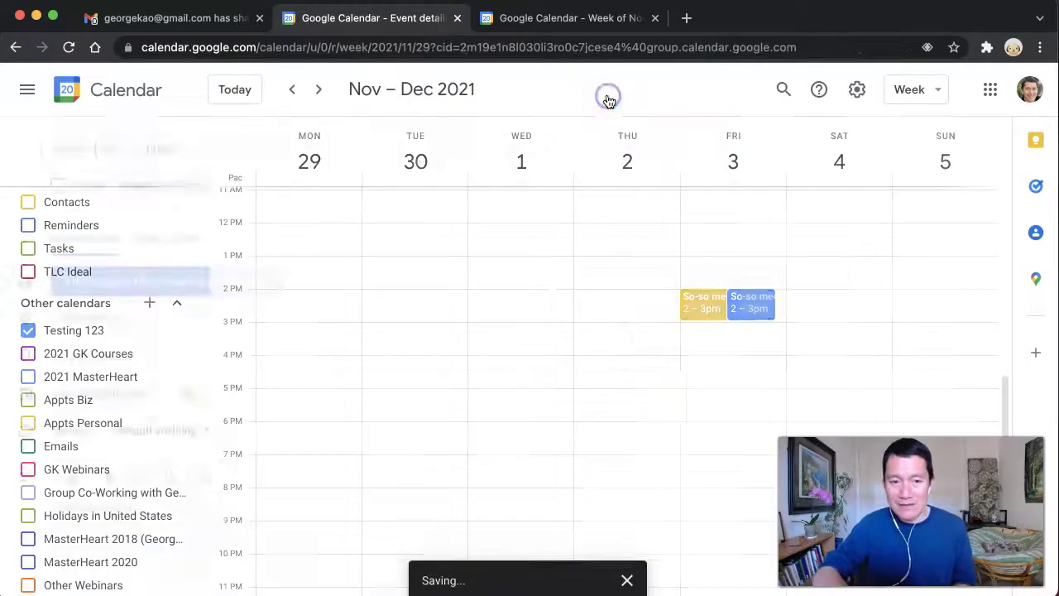
# Inspect the So-so meeting details and pick out the yellow Sample Calendar copy on Friday.
pyautogui.scroll(-1, 710, 327)
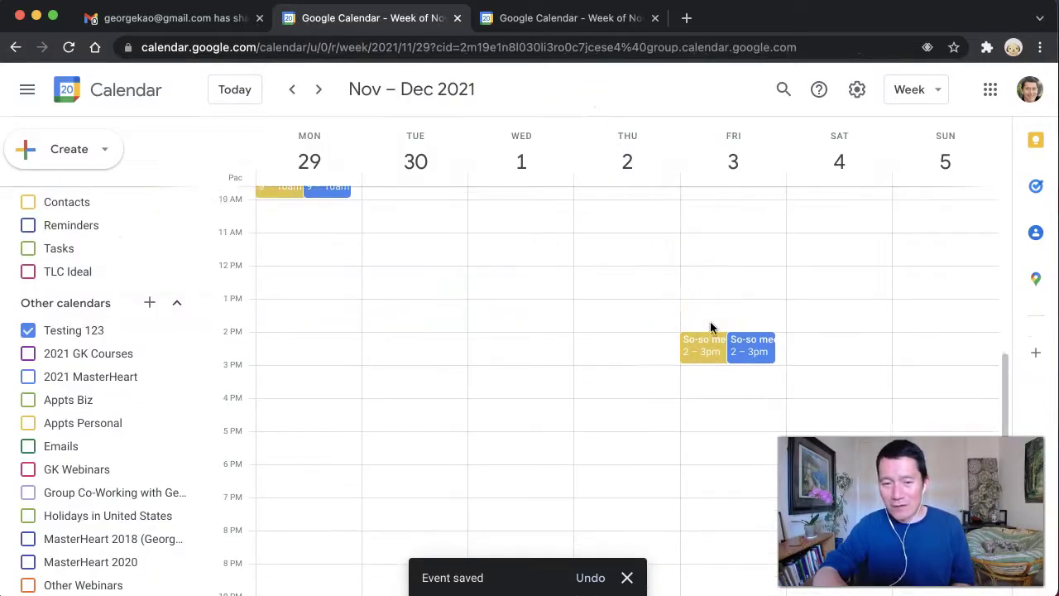
pyautogui.click(704, 347)
pyautogui.click(651, 273)
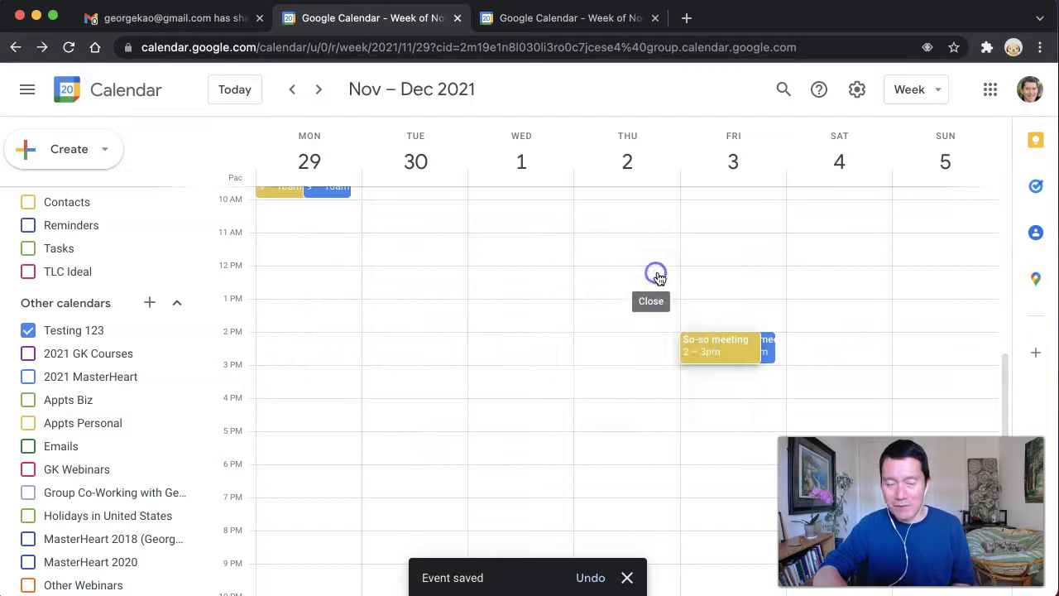
pyautogui.click(713, 353)
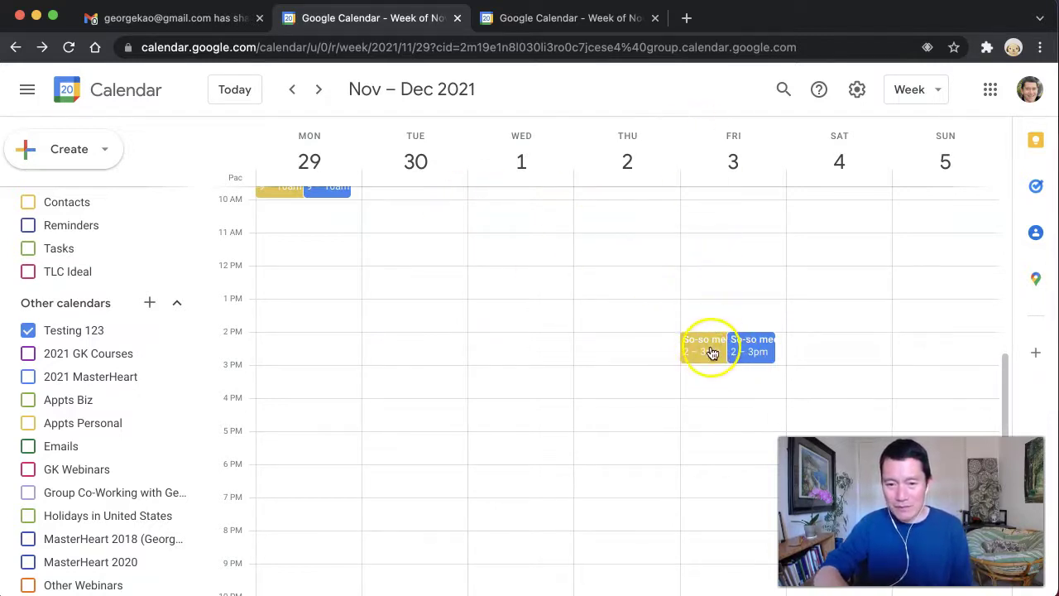
# Uncheck Testing 123 under Other calendars so its events are hidden.
pyautogui.moveTo(83, 342)
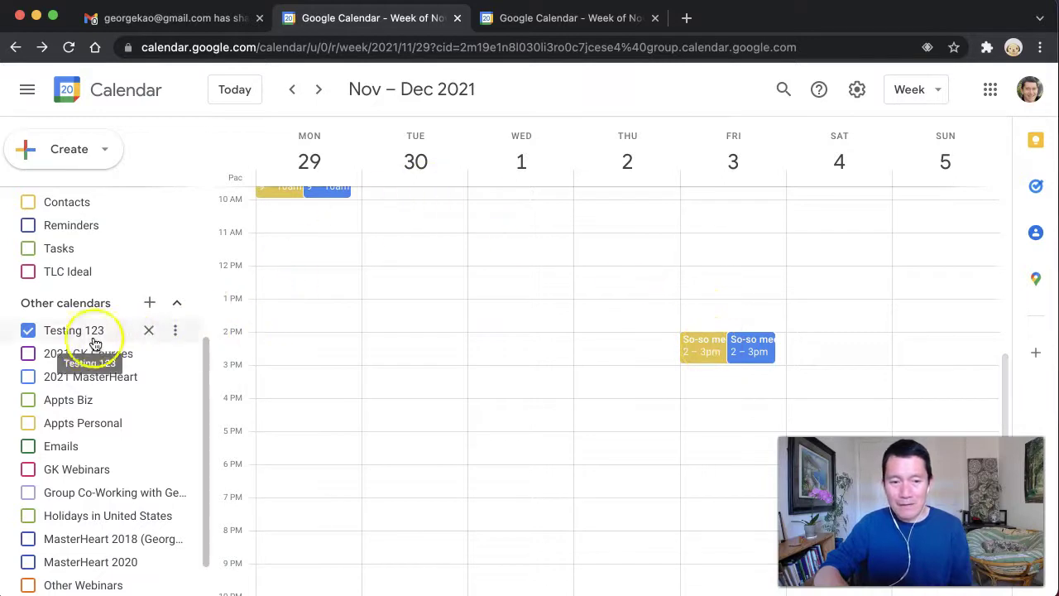
pyautogui.click(52, 335)
pyautogui.scroll(3, 62, 344)
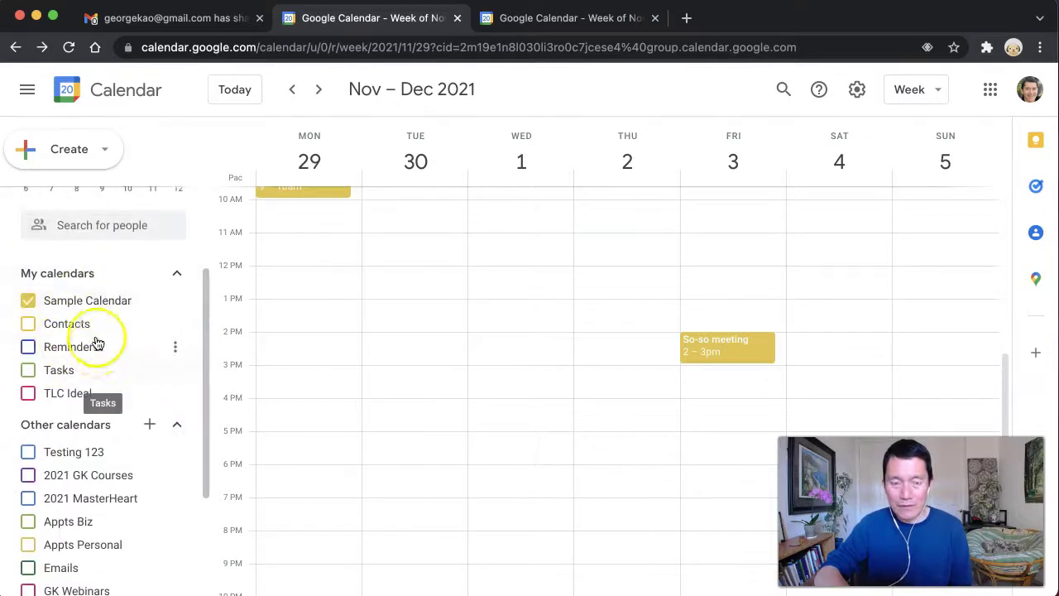
# Advance to the Dec 13–19 week and delete the copied So-so meeting for this and following events.
pyautogui.click(320, 91)
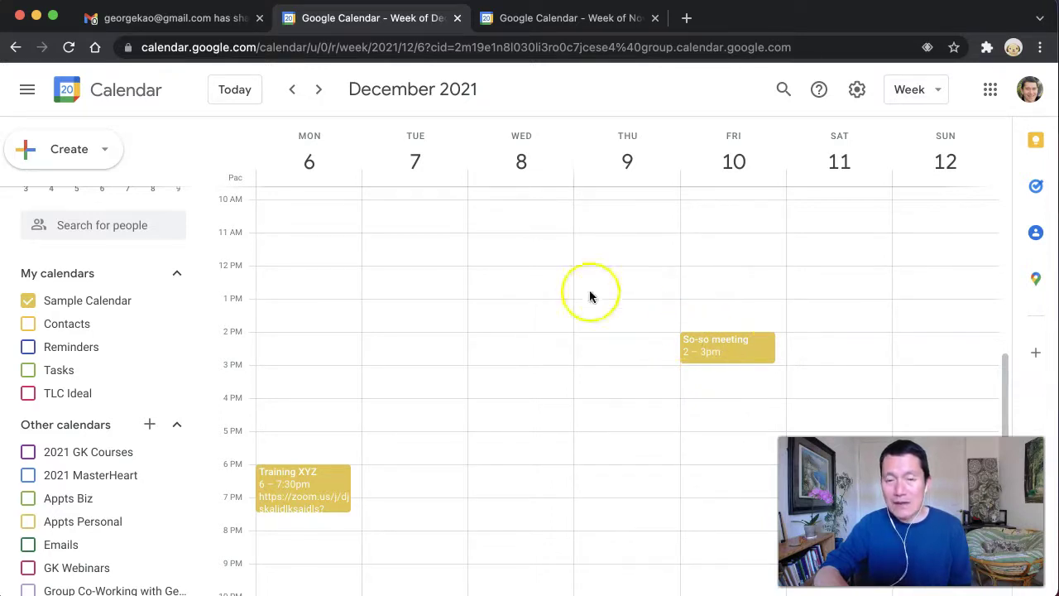
pyautogui.click(317, 90)
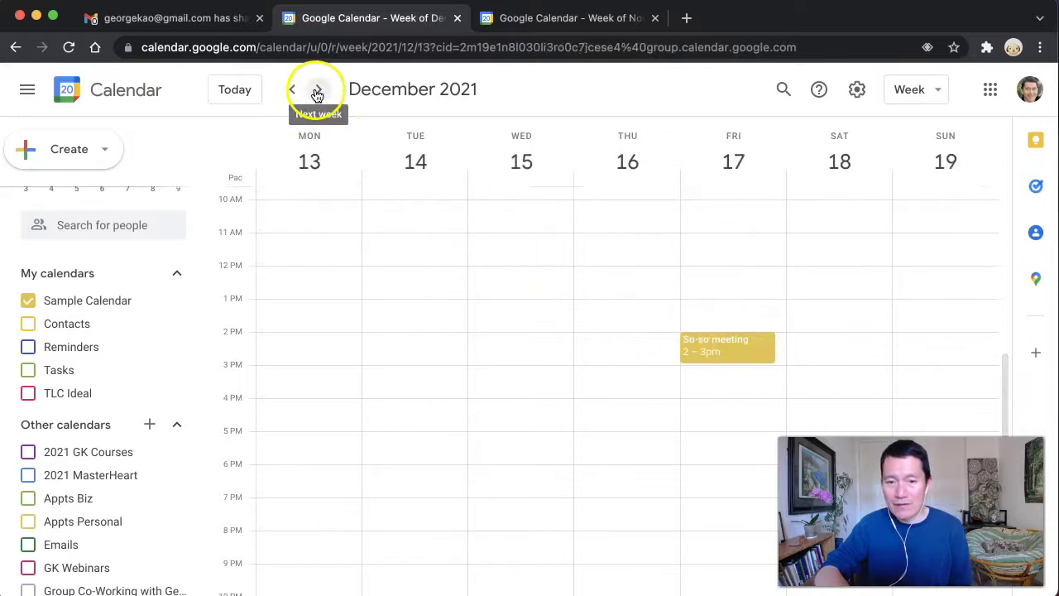
pyautogui.click(722, 354)
pyautogui.click(545, 274)
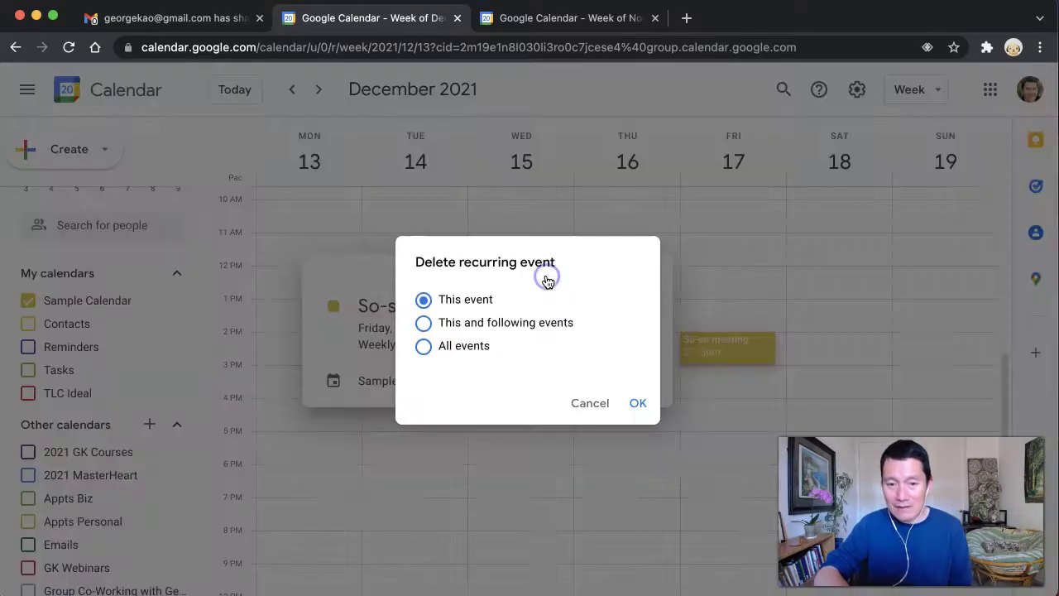
pyautogui.click(515, 323)
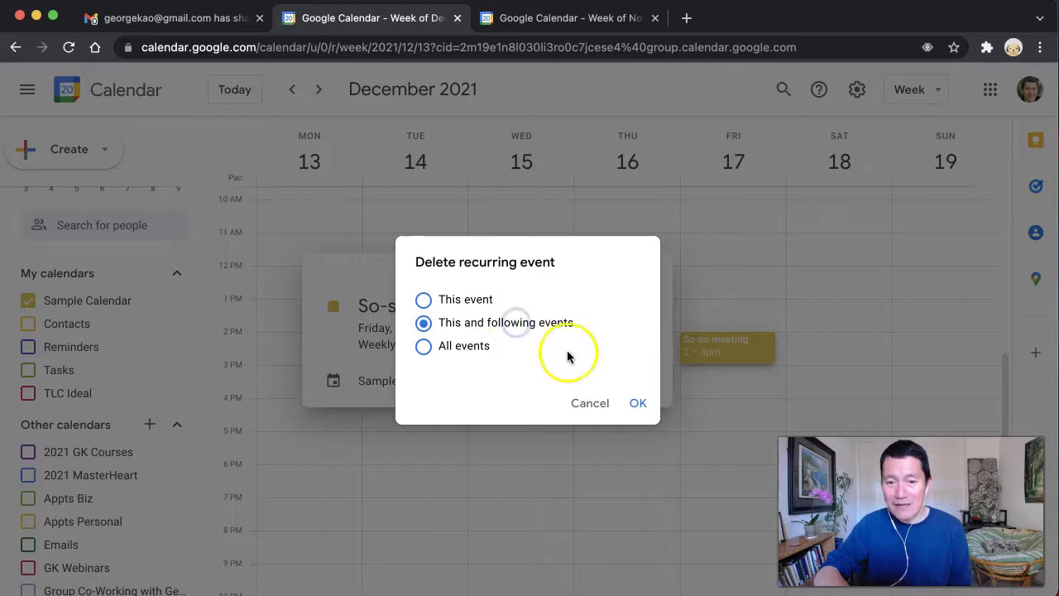
pyautogui.click(637, 404)
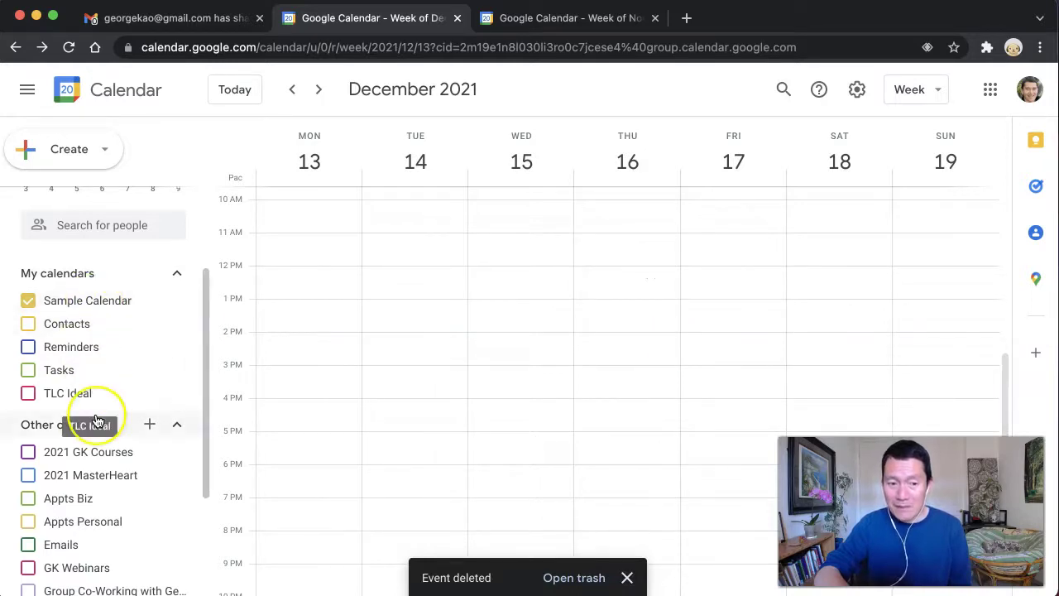
# Re-check Testing 123 and confirm its original blue So-so meeting remains on Friday, Dec 17, 2–3pm.
pyautogui.scroll(-4, 94, 419)
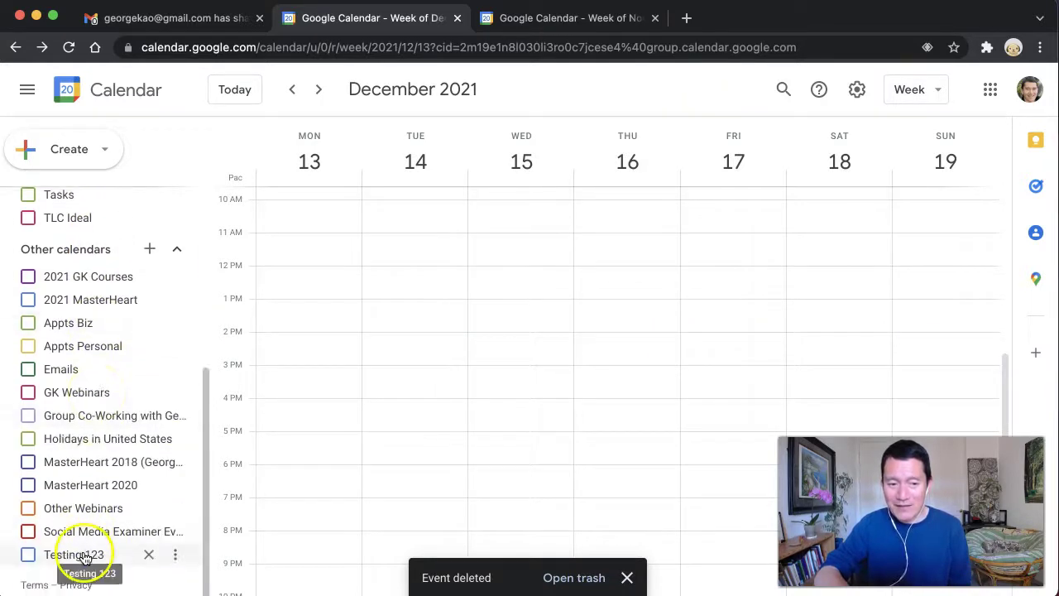
pyautogui.click(82, 554)
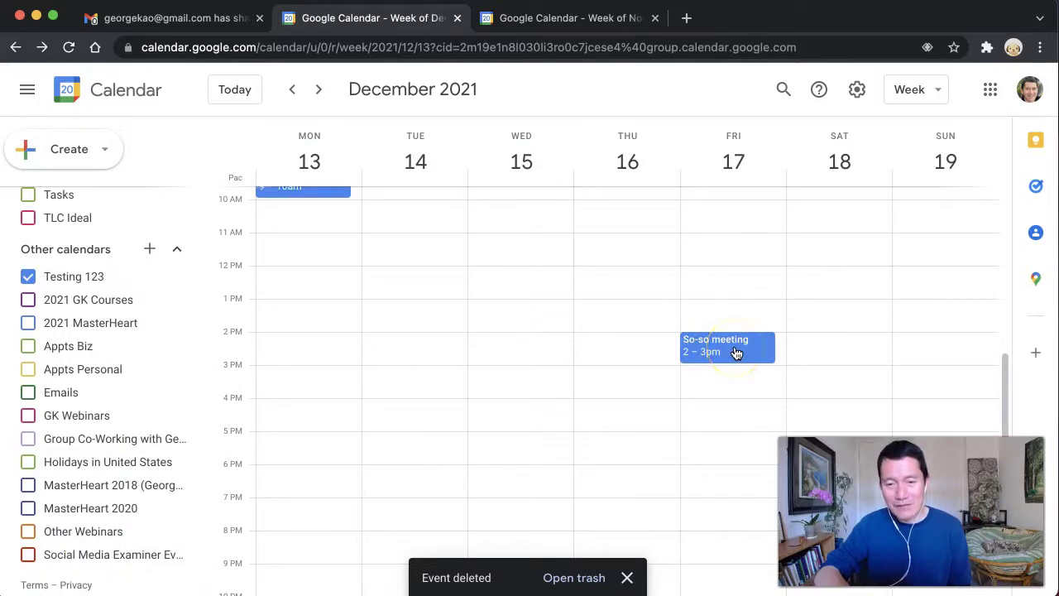
pyautogui.click(730, 354)
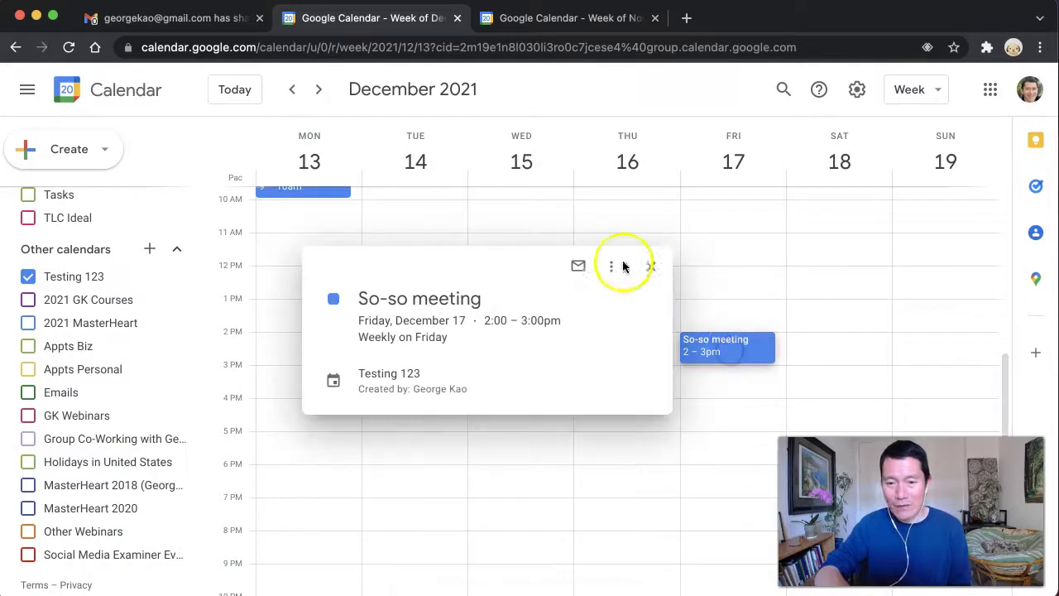
pyautogui.click(620, 265)
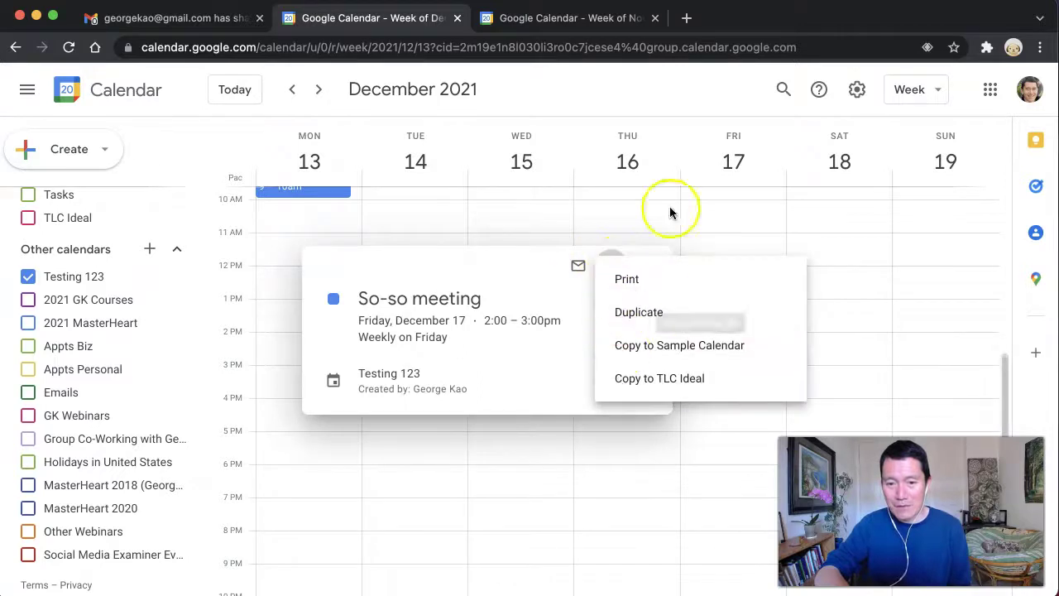
pyautogui.click(682, 71)
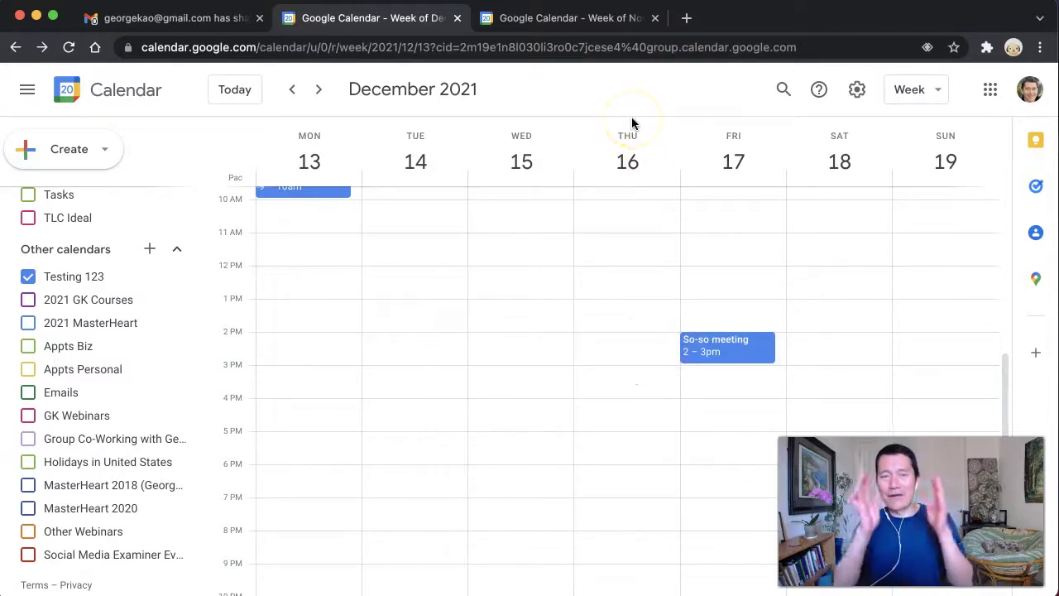